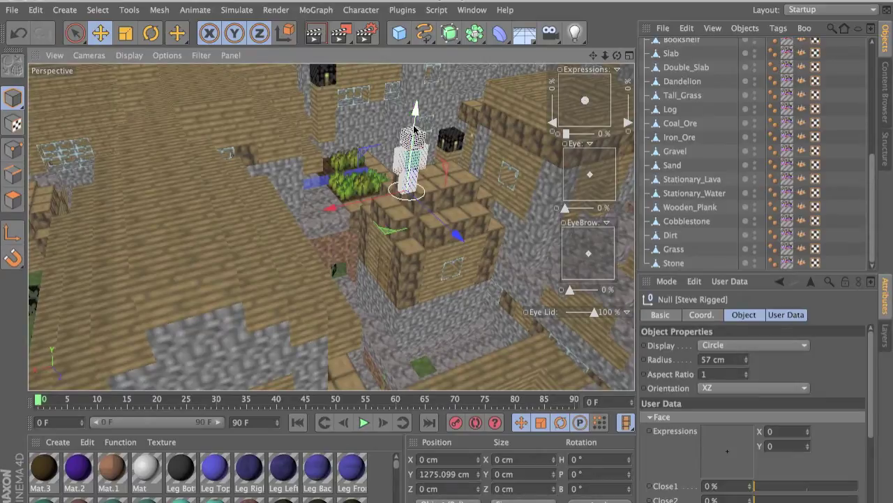
# Lower the rigged Steve character to a Y position of about 331 cm in the village scene
pyautogui.keyDown('alt'); pyautogui.moveTo(328, 325); pyautogui.dragTo(357, 274); pyautogui.keyUp('alt')
pyautogui.moveTo(395, 245); pyautogui.dragTo(445, 272)
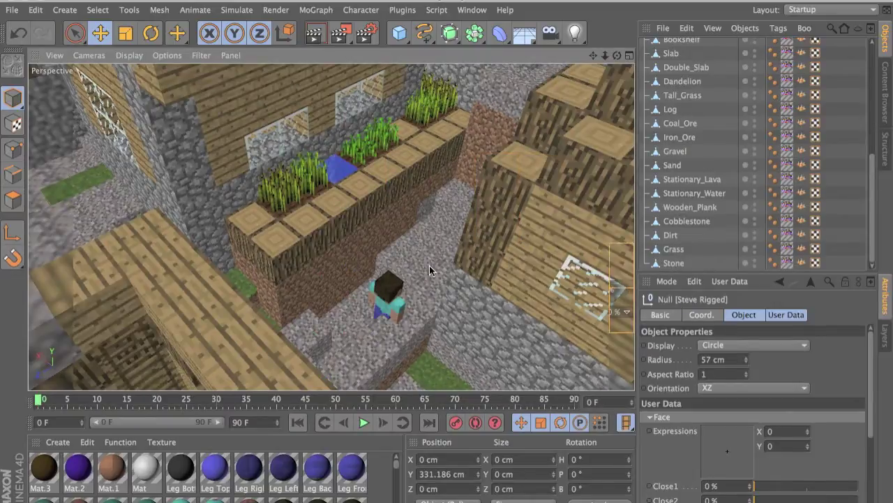
pyautogui.scroll(-3, 368, 265)
pyautogui.keyDown('alt'); pyautogui.moveTo(223, 227); pyautogui.dragTo(207, 155); pyautogui.keyUp('alt')
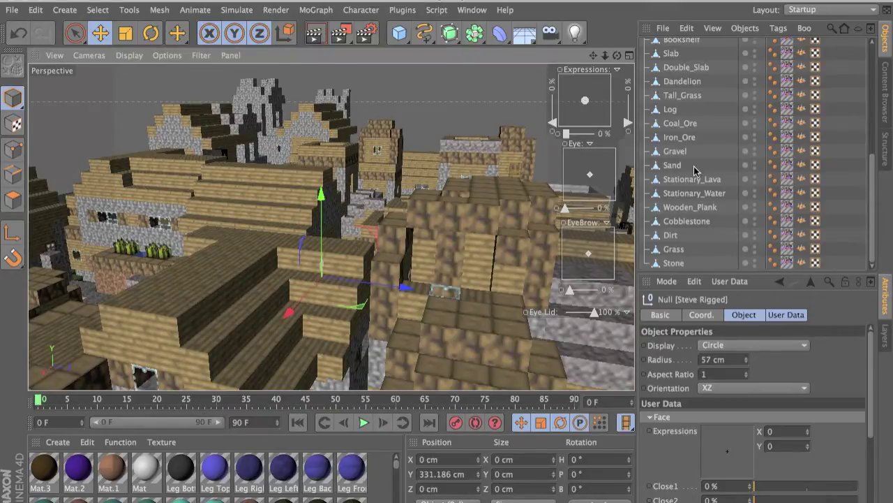
# Close the open Mineways map window and the Village folder window
pyautogui.press('F3')
pyautogui.click(620, 313)
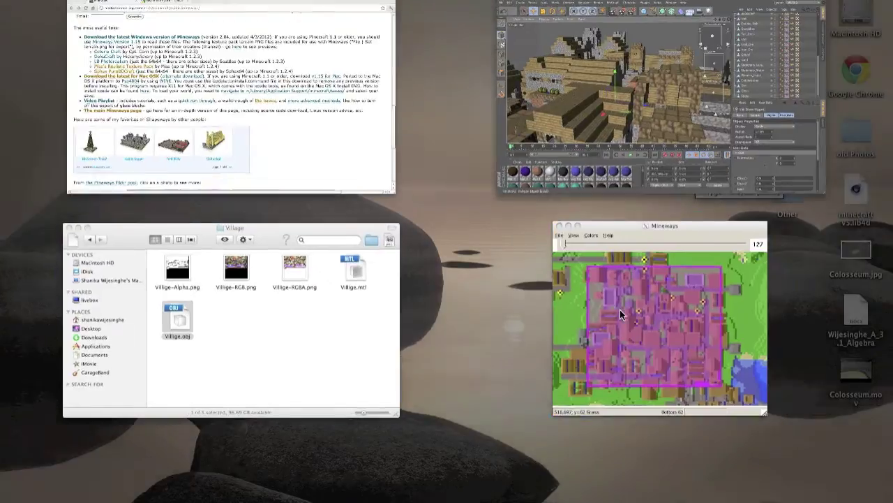
pyautogui.click(245, 26)
pyautogui.press('F3')
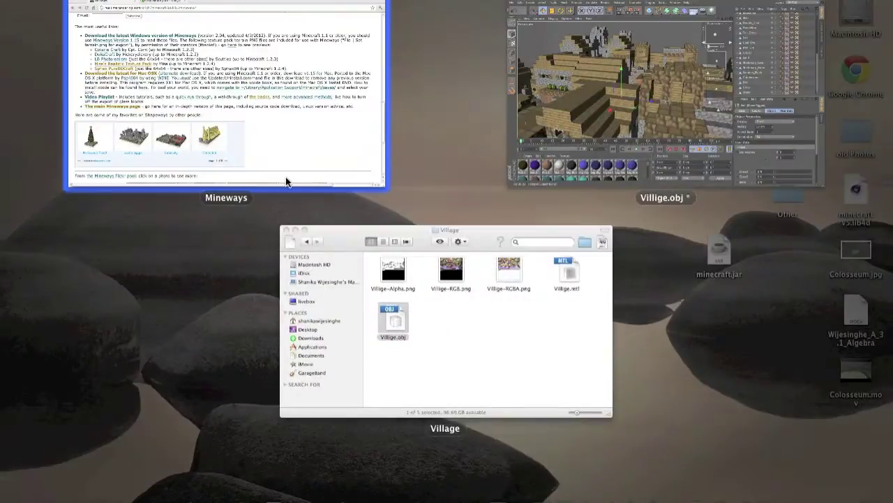
pyautogui.click(353, 234)
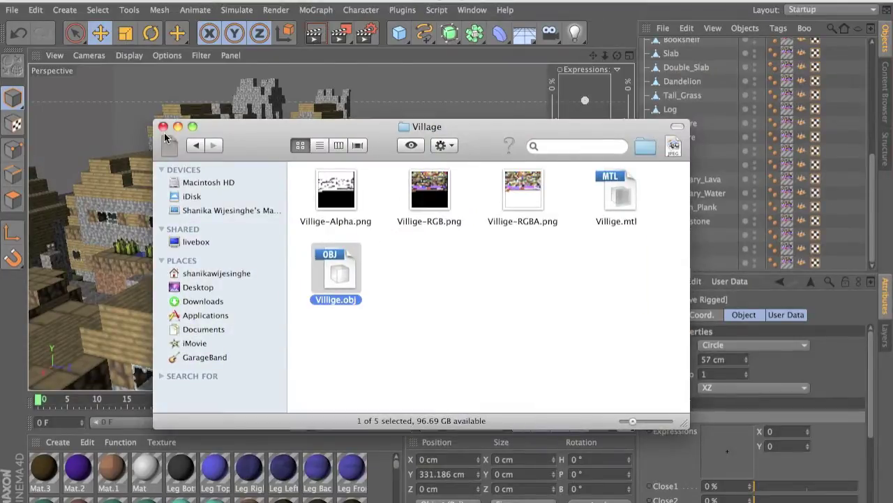
pyautogui.click(163, 128)
# Switch to the Mineways web page in Chrome and review its download links, texture packs and example pictures
pyautogui.press('F3')
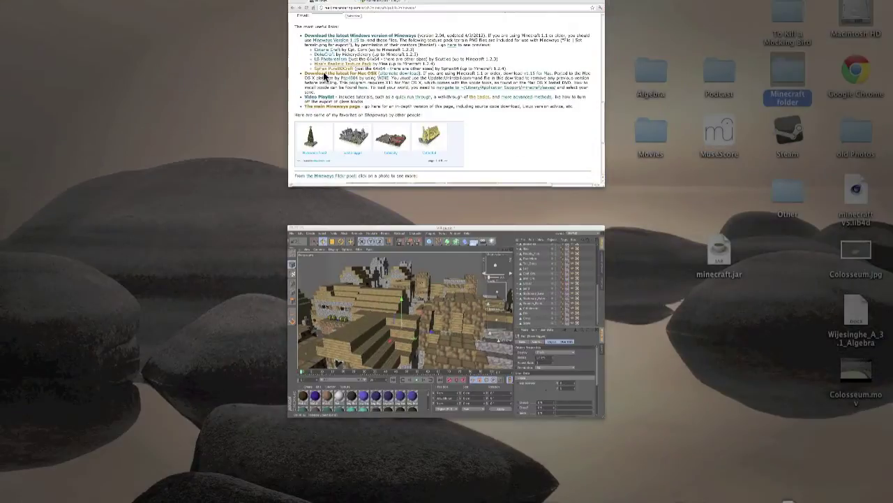
pyautogui.click(323, 72)
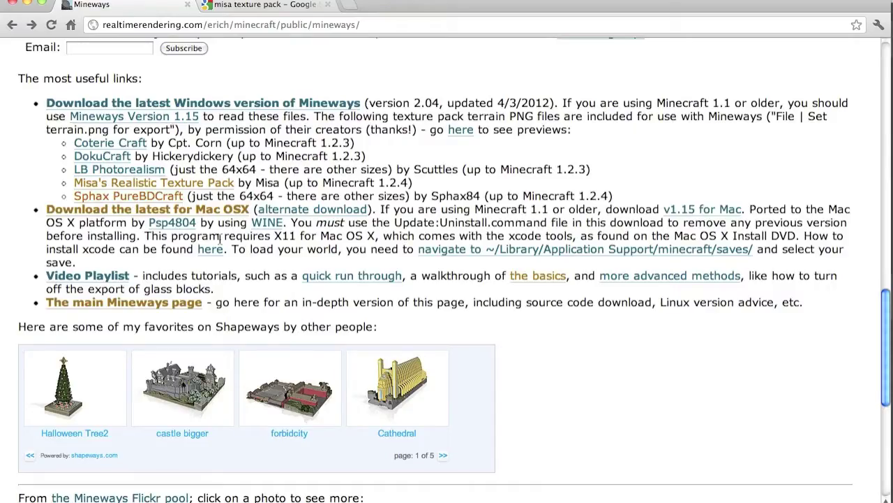
pyautogui.scroll(-2, 220, 239)
pyautogui.scroll(-5, 220, 239)
pyautogui.scroll(-4, 219, 239)
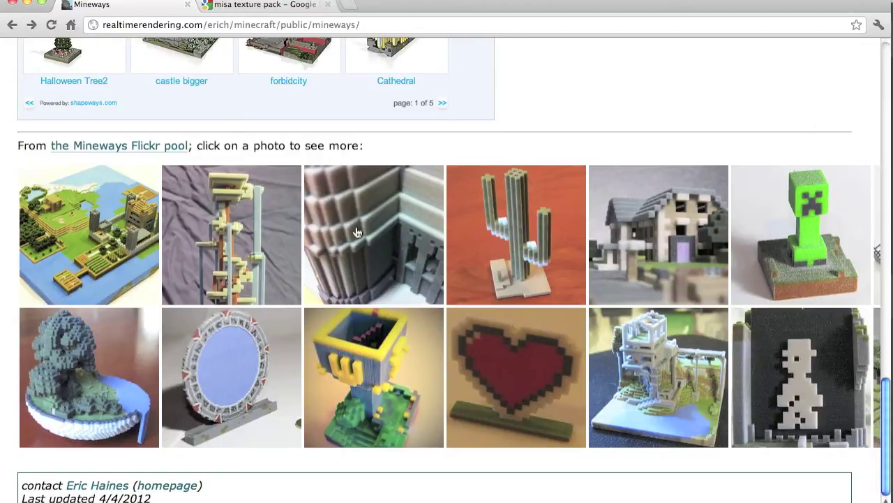
pyautogui.scroll(5, 356, 233)
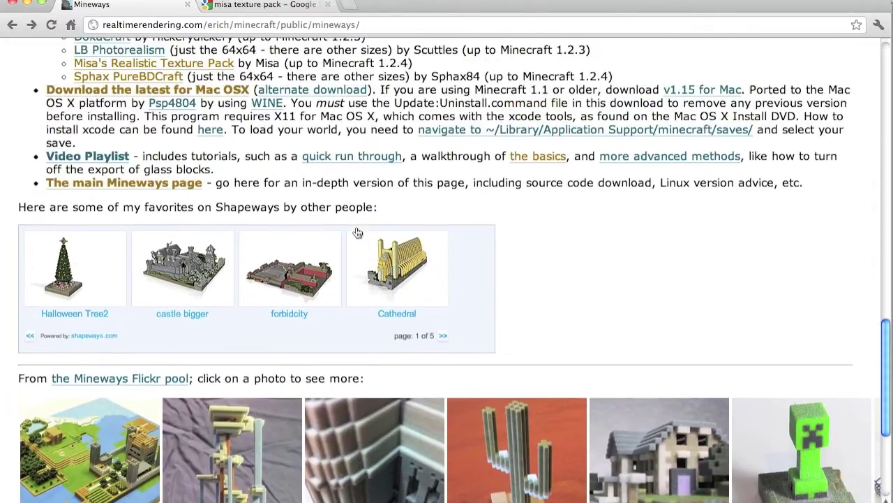
pyautogui.scroll(-3, 356, 233)
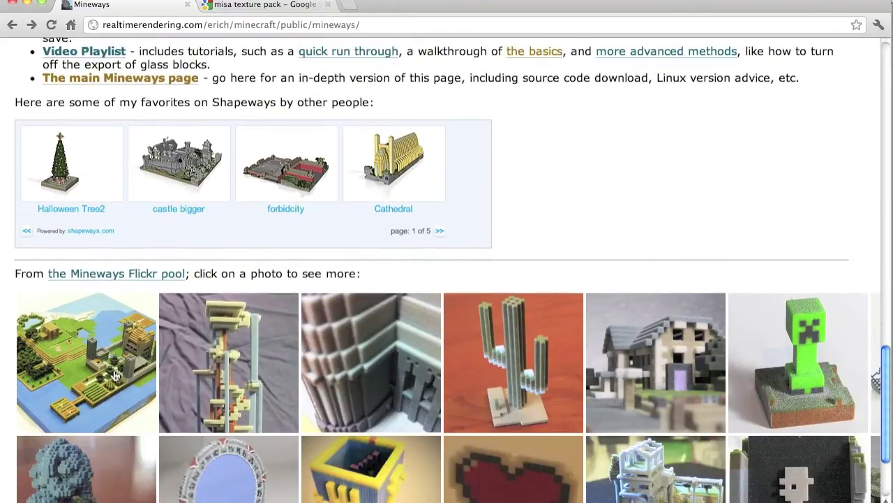
pyautogui.scroll(5, 113, 272)
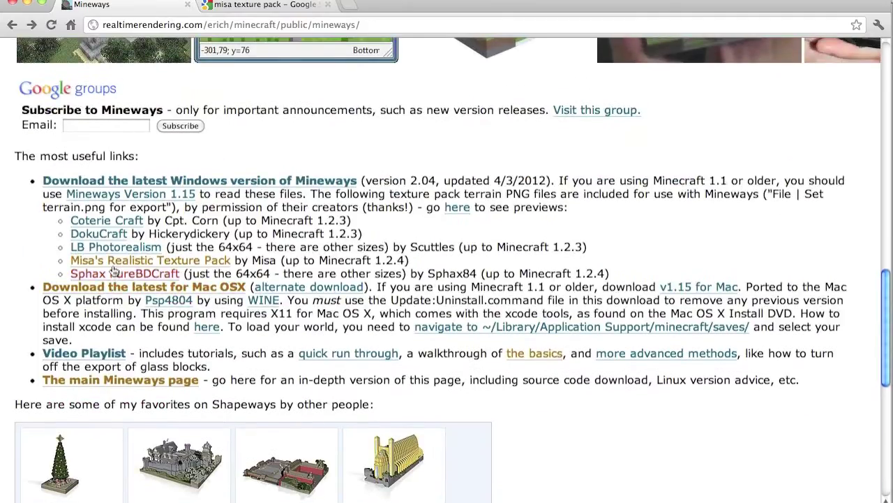
pyautogui.scroll(2, 159, 298)
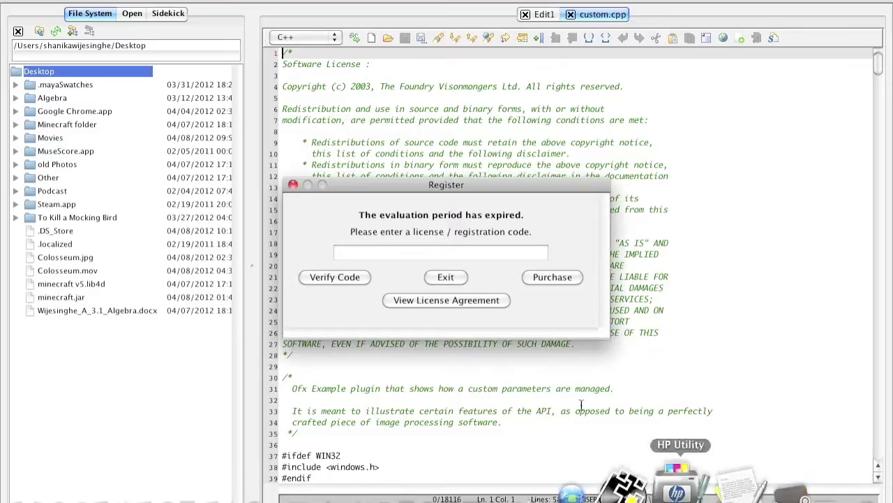
# Exit the registration prompt and open the Import worlds folder inside the Minecraft folder's Cinema 4D folder
pyautogui.click(444, 277)
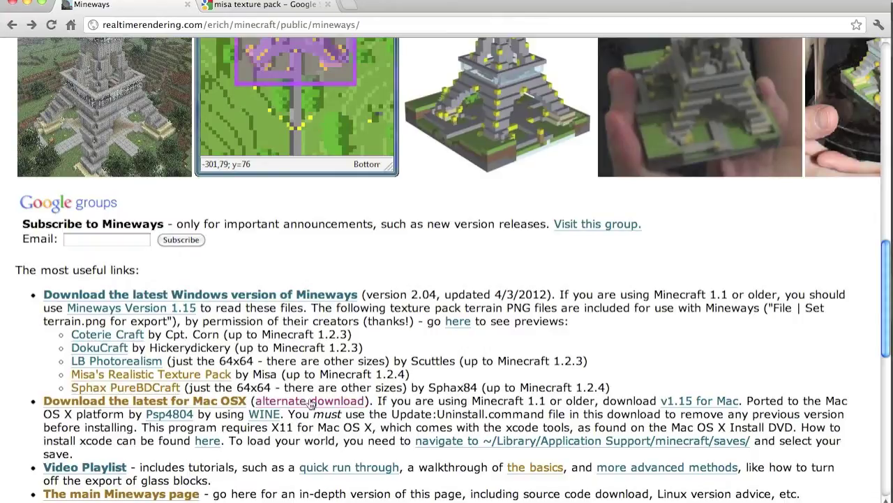
pyautogui.press('F11')
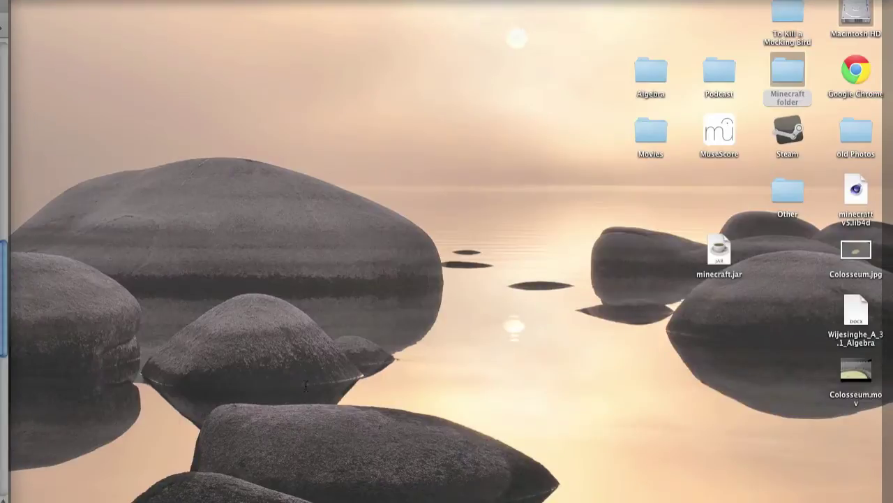
pyautogui.doubleClick(782, 68)
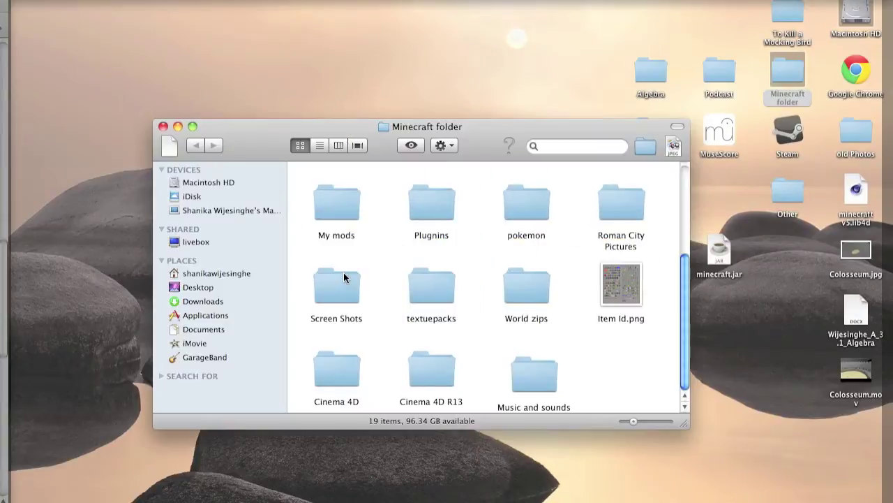
pyautogui.click(344, 376)
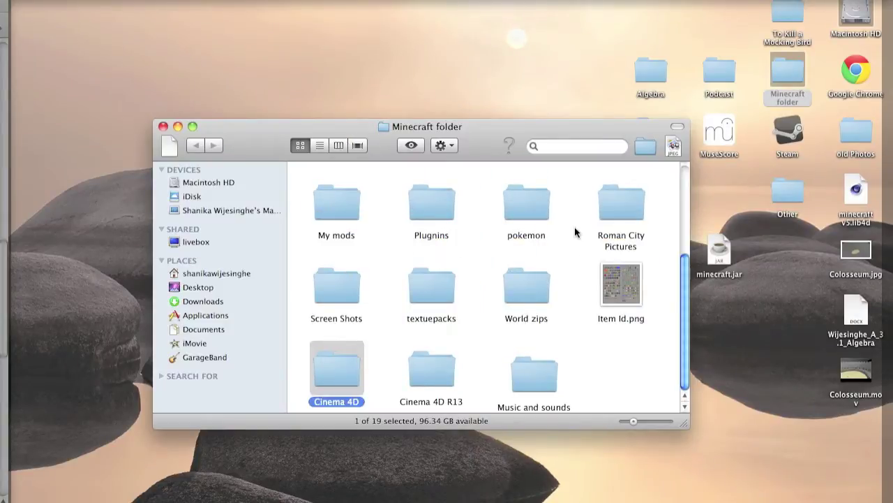
pyautogui.doubleClick(340, 384)
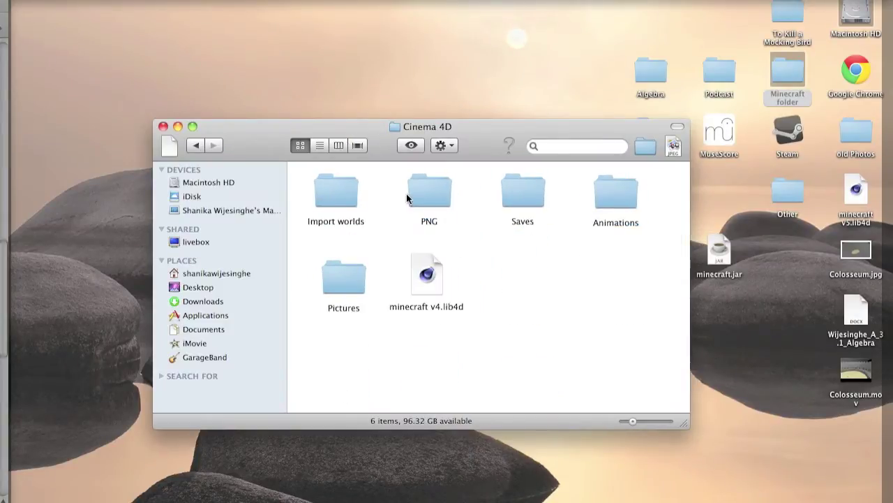
pyautogui.doubleClick(341, 208)
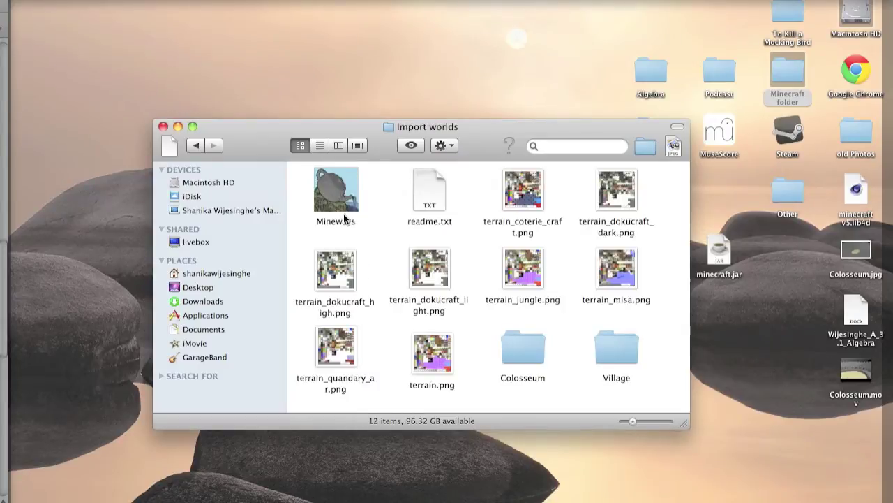
# Launch the Mineways application from the Import worlds folder
pyautogui.click(352, 188)
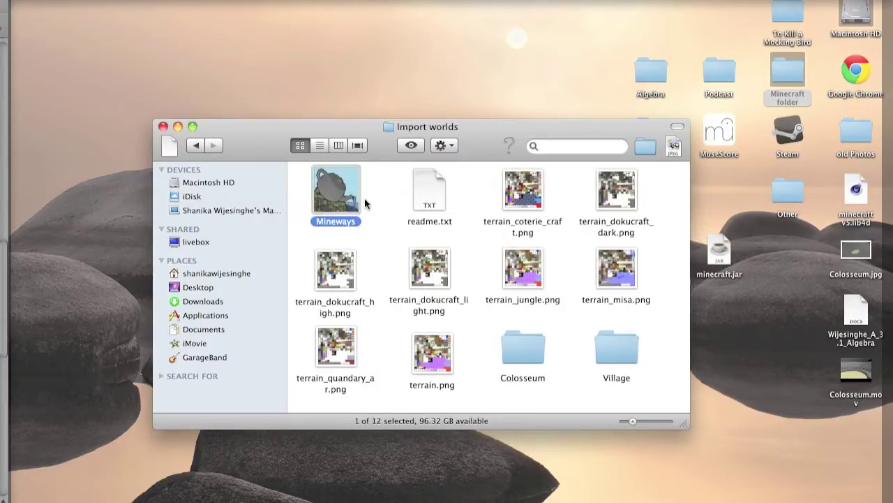
pyautogui.moveTo(656, 199)
pyautogui.mouseDown()
pyautogui.moveTo(283, 419)
pyautogui.moveTo(607, 407)
pyautogui.moveTo(647, 308)
pyautogui.moveTo(646, 208)
pyautogui.mouseUp()
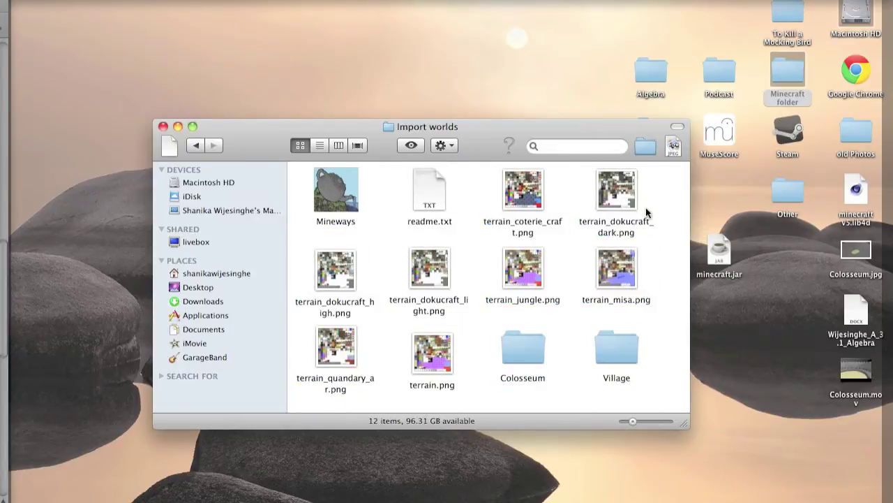
pyautogui.press('t')
pyautogui.click(391, 360)
pyautogui.press('m')
pyautogui.press('super+o')
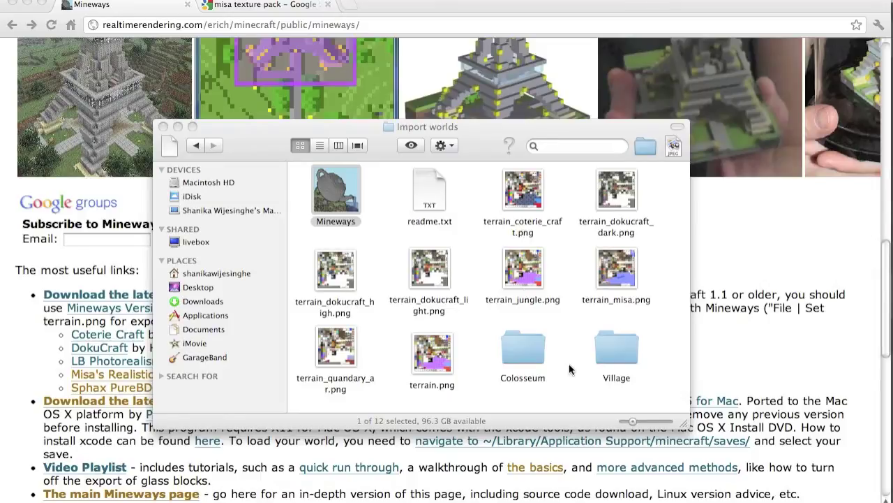
# Move the Village folder from Import worlds to the Trash
pyautogui.click(620, 350)
pyautogui.rightClick(620, 350)
pyautogui.click(649, 316)
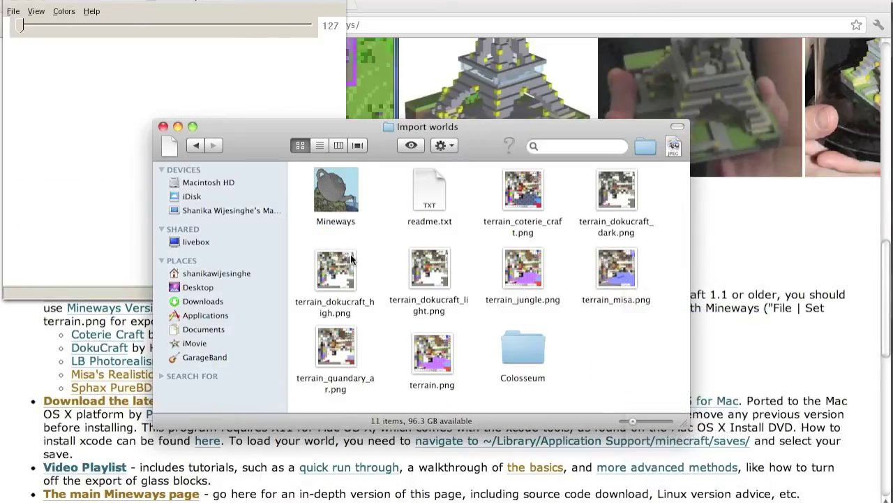
# Close the Import worlds folder window and bring the Mineways window fully into view
pyautogui.moveTo(390, 144); pyautogui.dragTo(448, 173)
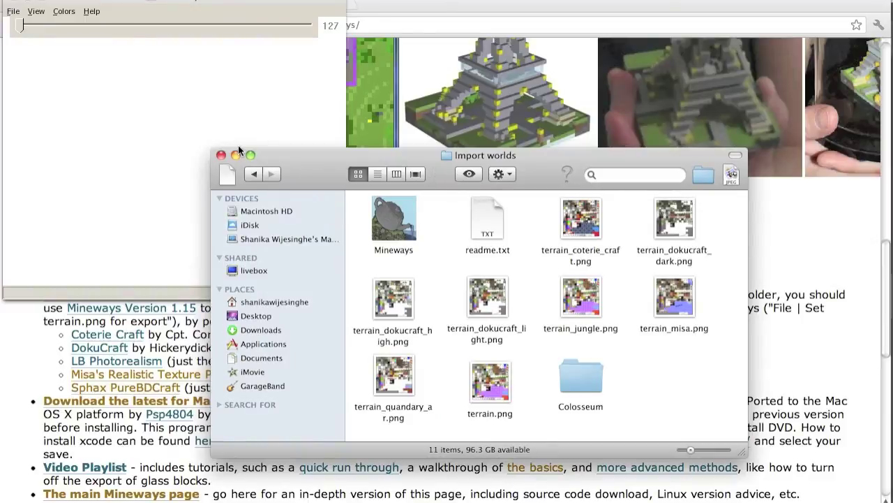
pyautogui.click(221, 155)
pyautogui.moveTo(203, 2); pyautogui.dragTo(467, 83)
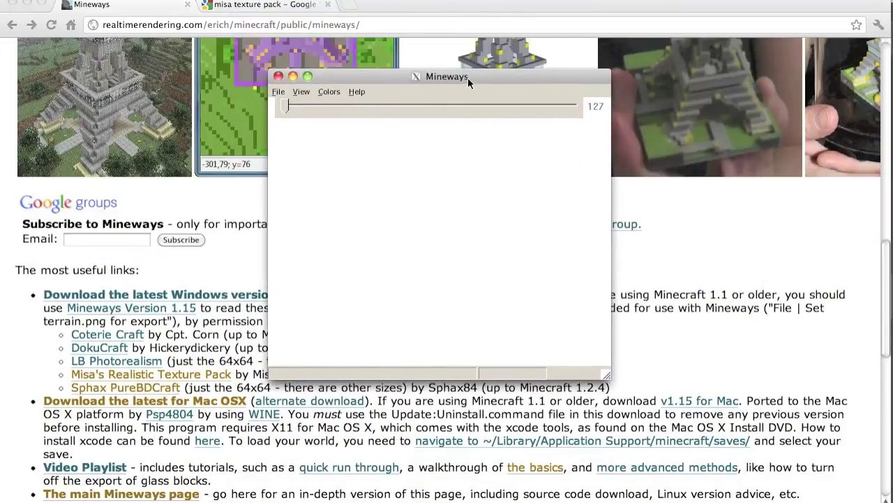
# Start opening a Minecraft world in Mineways and browse to the user's home folder
pyautogui.click(279, 91)
pyautogui.moveTo(294, 105)
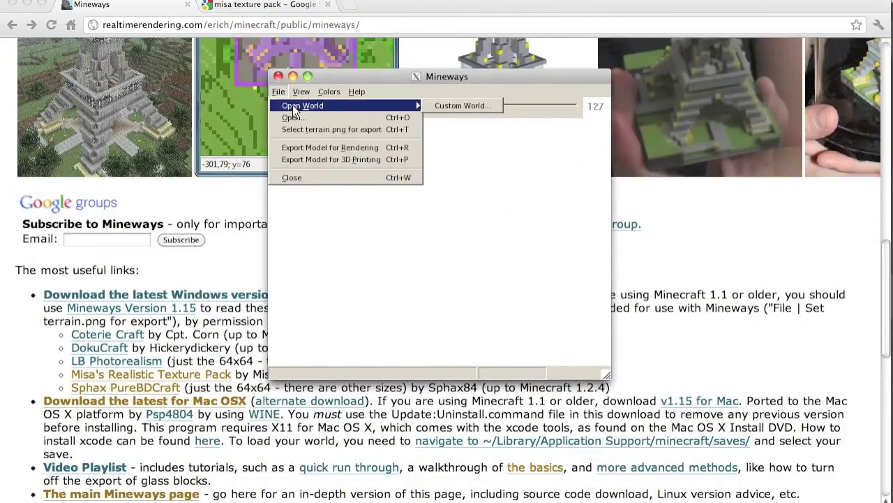
pyautogui.click(296, 113)
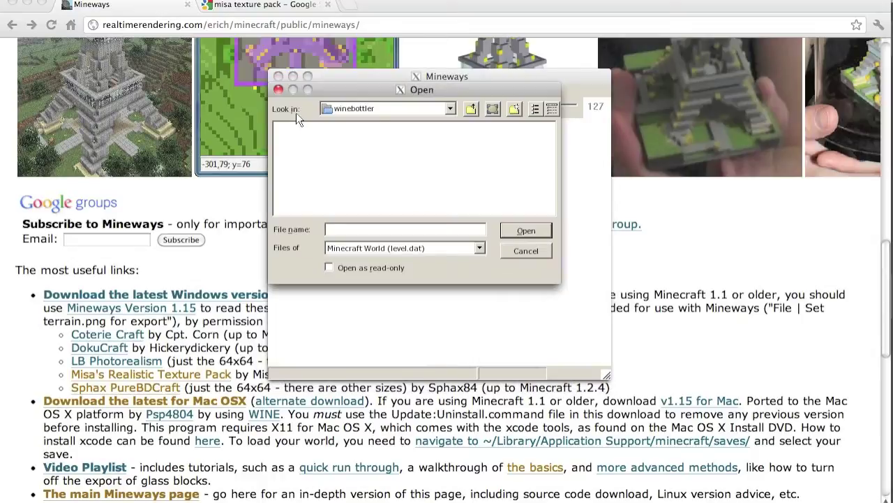
pyautogui.click(451, 108)
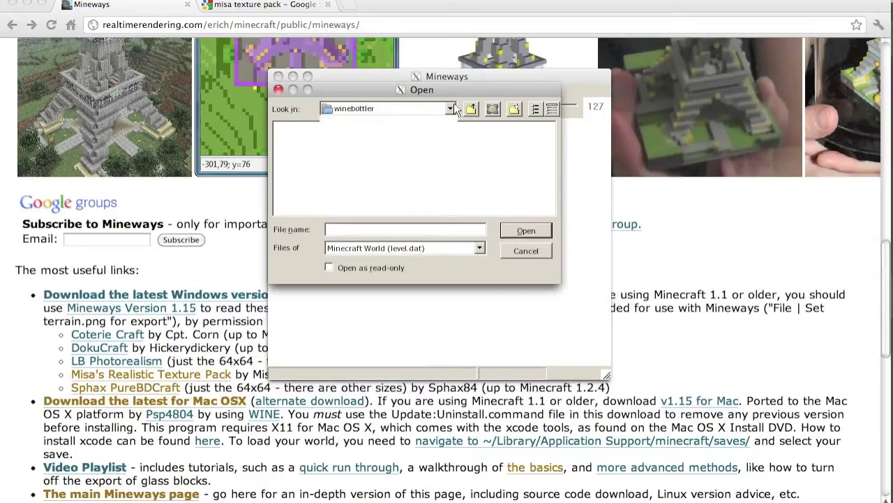
pyautogui.click(377, 122)
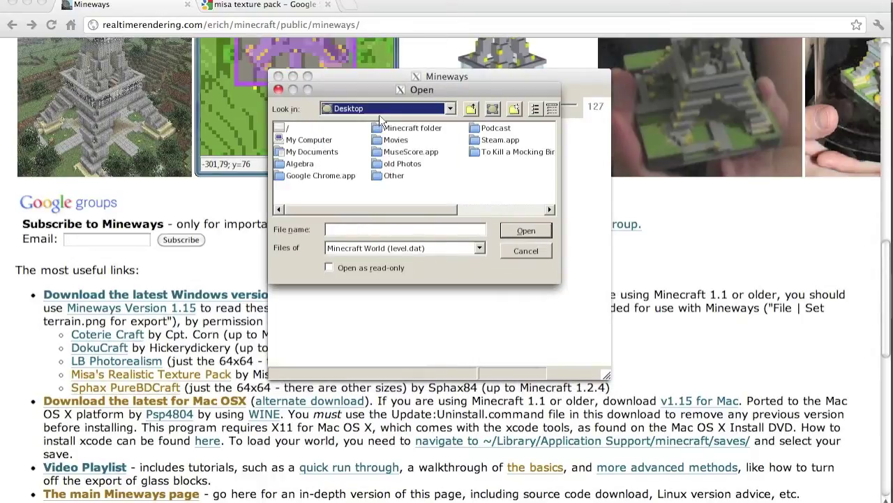
pyautogui.click(451, 108)
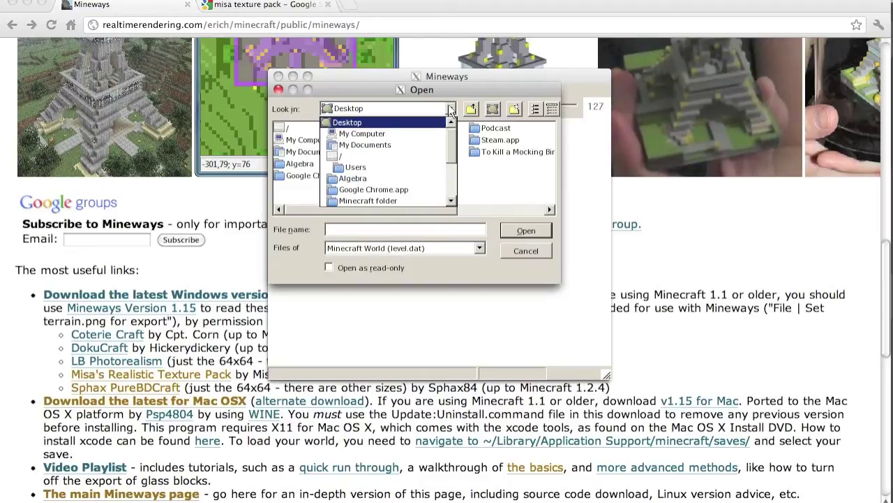
pyautogui.click(364, 166)
pyautogui.press('Return')
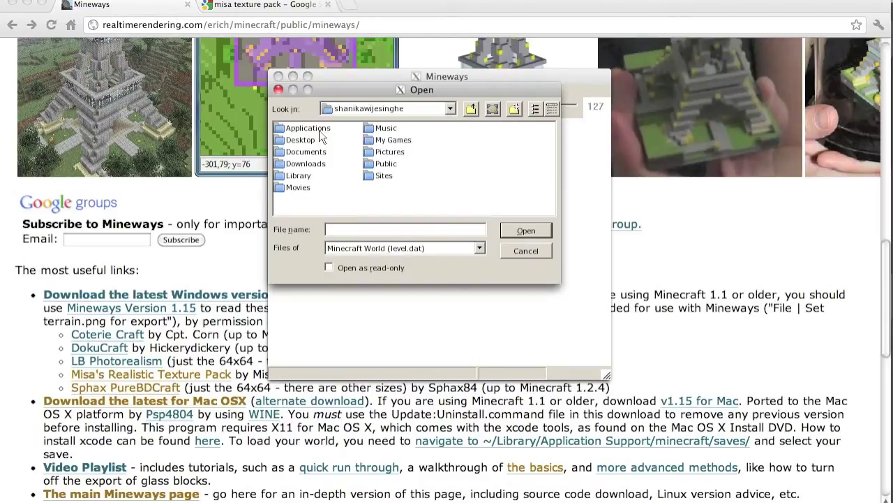
# Go to Library/Application Support/minecraft/saves to list the saved Minecraft worlds
pyautogui.doubleClick(289, 177)
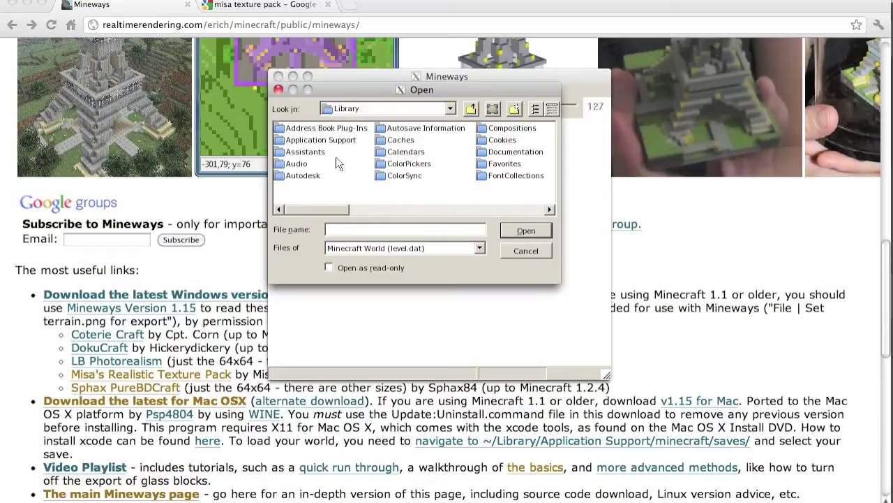
pyautogui.doubleClick(282, 139)
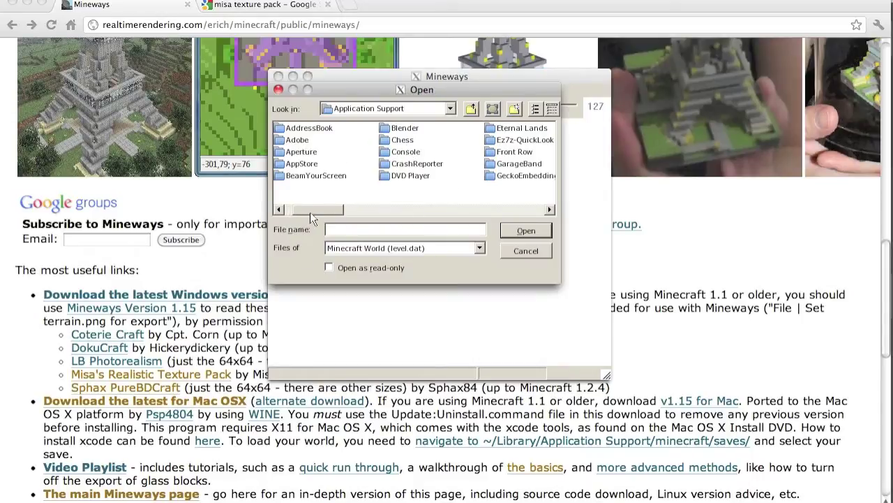
pyautogui.moveTo(310, 210); pyautogui.dragTo(370, 203)
pyautogui.doubleClick(508, 151)
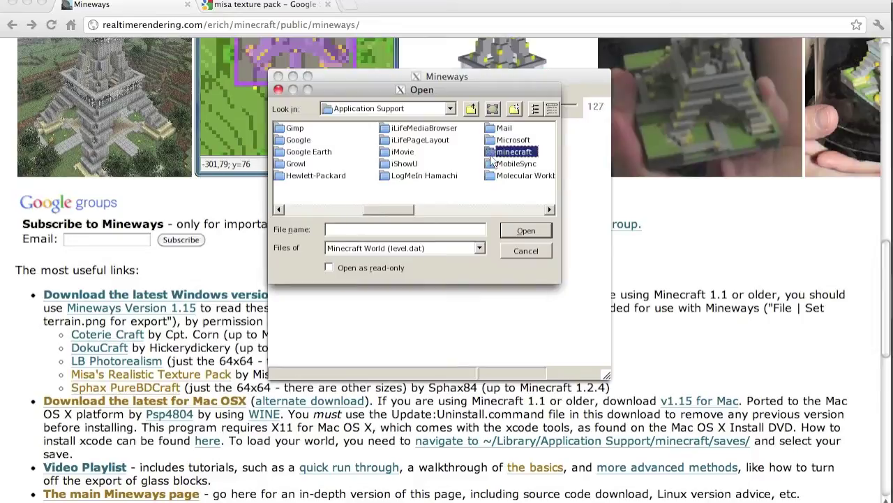
pyautogui.click(282, 178)
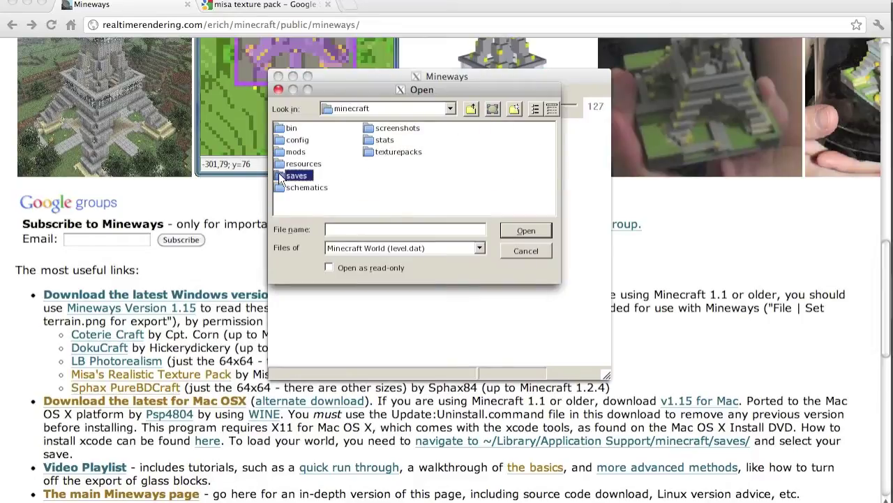
pyautogui.doubleClick(282, 176)
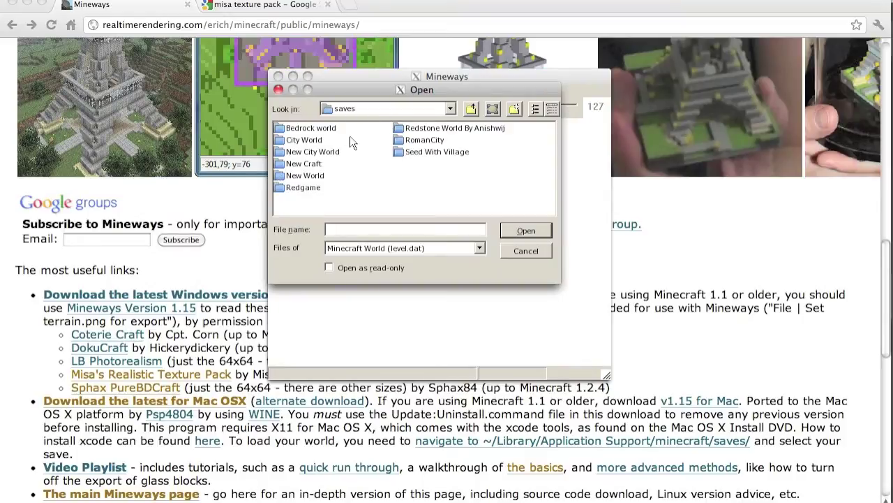
# Open the level.dat of the Seed With Village world from the saves folder
pyautogui.click(402, 152)
pyautogui.doubleClick(402, 152)
pyautogui.doubleClick(408, 161)
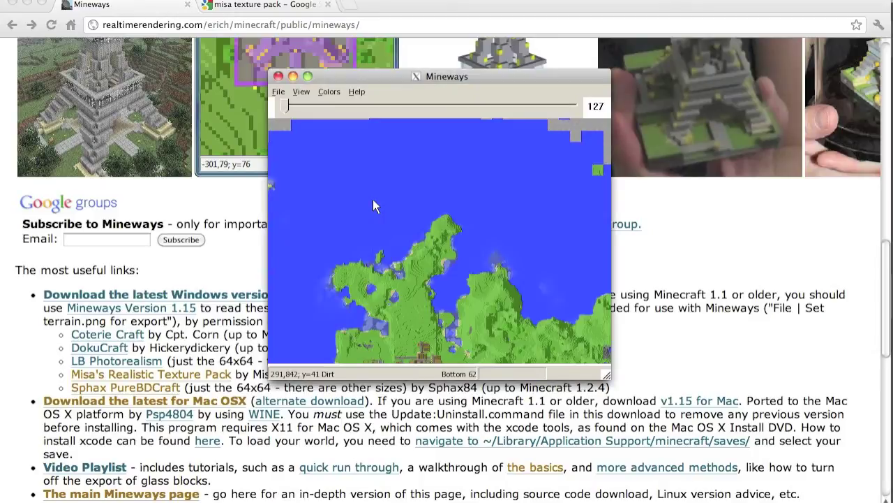
# Select a rectangular area of about 60 by 62 blocks over the dense village, keeping the bottom depth at 62
pyautogui.moveTo(430, 309); pyautogui.dragTo(323, 123)
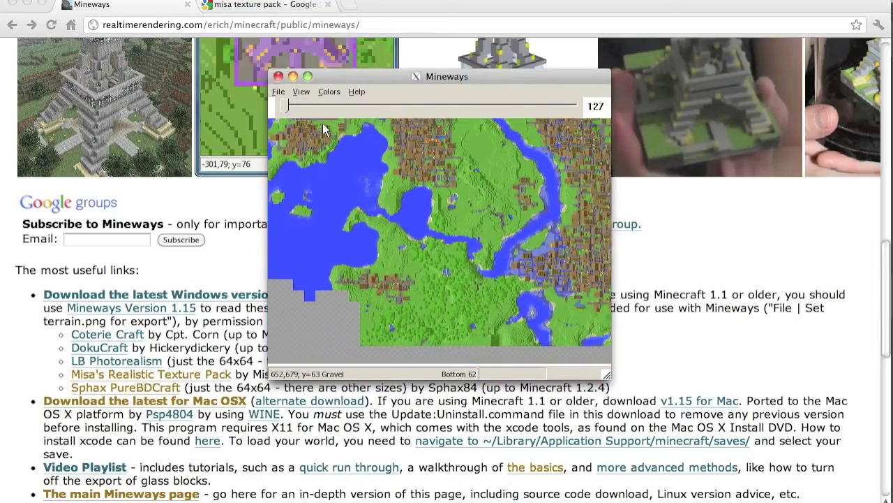
pyautogui.scroll(10, 427, 266)
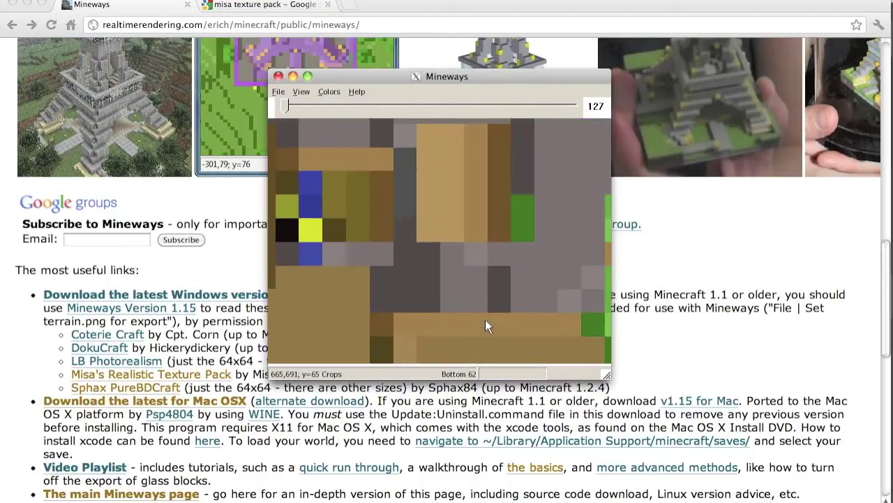
pyautogui.scroll(-10, 485, 320)
pyautogui.scroll(3, 485, 320)
pyautogui.moveTo(480, 311); pyautogui.dragTo(453, 322)
pyautogui.moveTo(345, 148); pyautogui.dragTo(394, 178)
pyautogui.moveTo(377, 178); pyautogui.dragTo(567, 360, button='right')
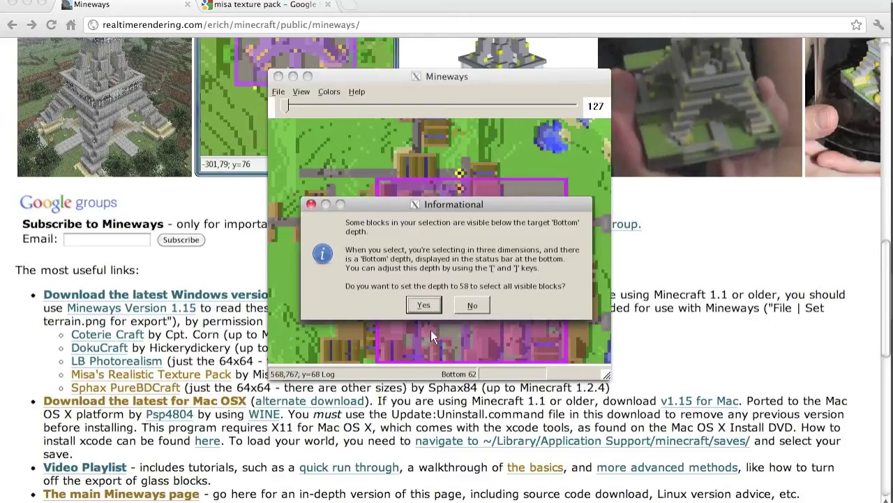
pyautogui.click(423, 305)
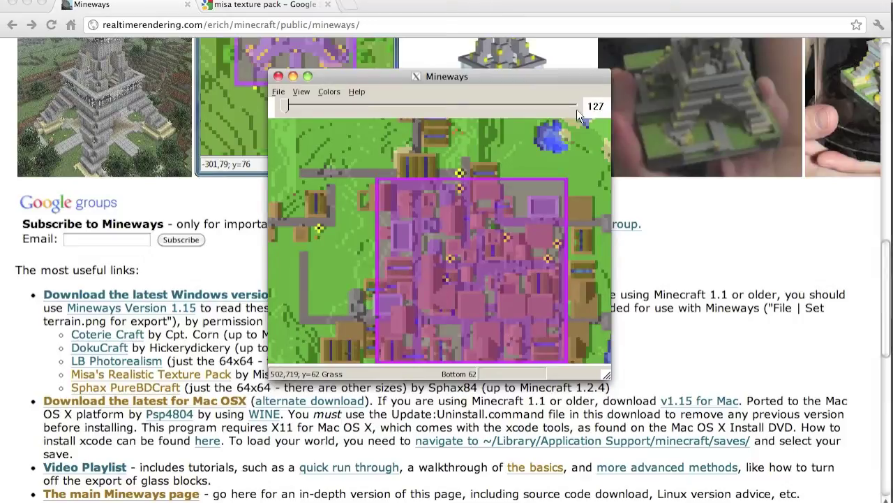
# Start selecting the terrain image for export and browse from the Desktop to Minecraft folder/Cinema 4D/Import worlds
pyautogui.moveTo(292, 105)
pyautogui.mouseDown()
pyautogui.moveTo(438, 104)
pyautogui.moveTo(291, 106)
pyautogui.mouseUp()
pyautogui.click(280, 93)
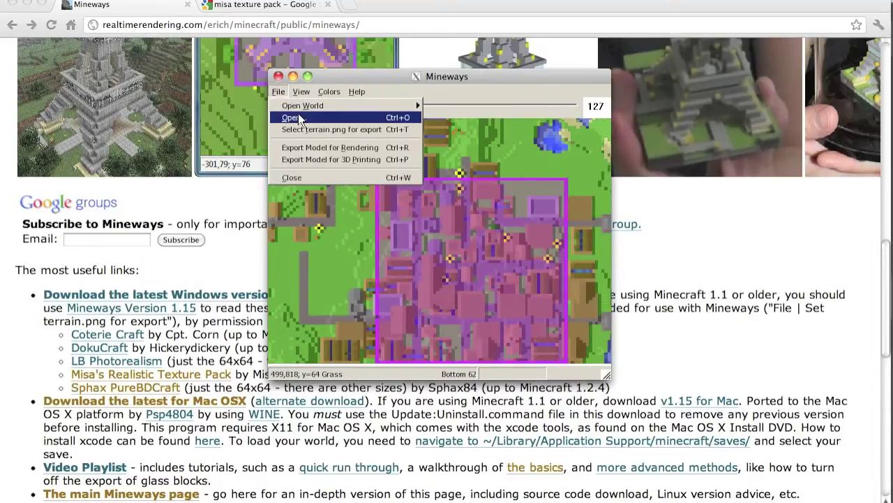
pyautogui.click(318, 130)
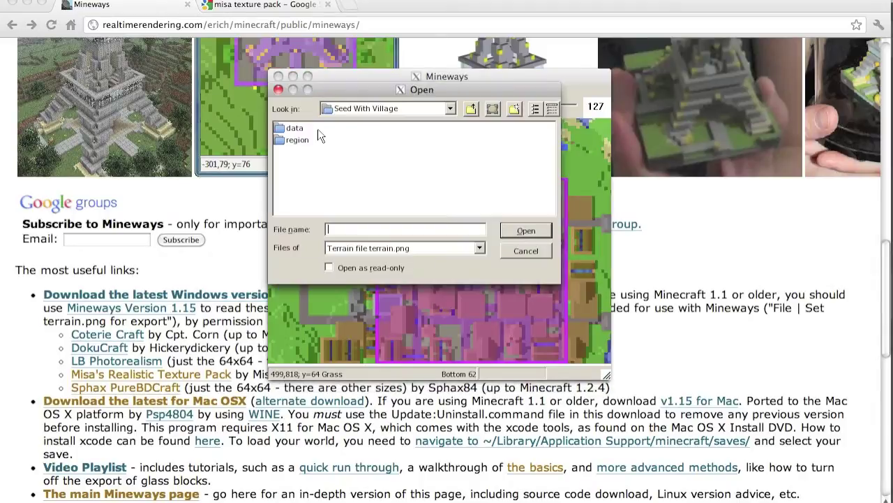
pyautogui.click(451, 108)
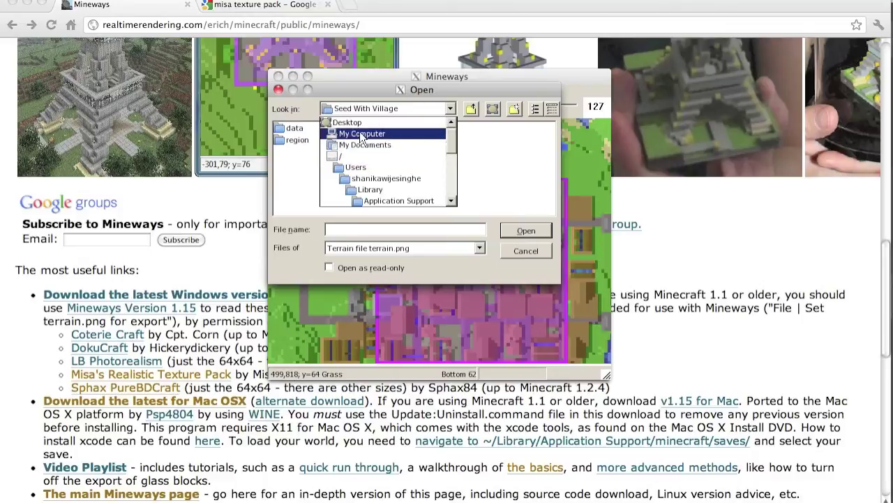
pyautogui.click(328, 124)
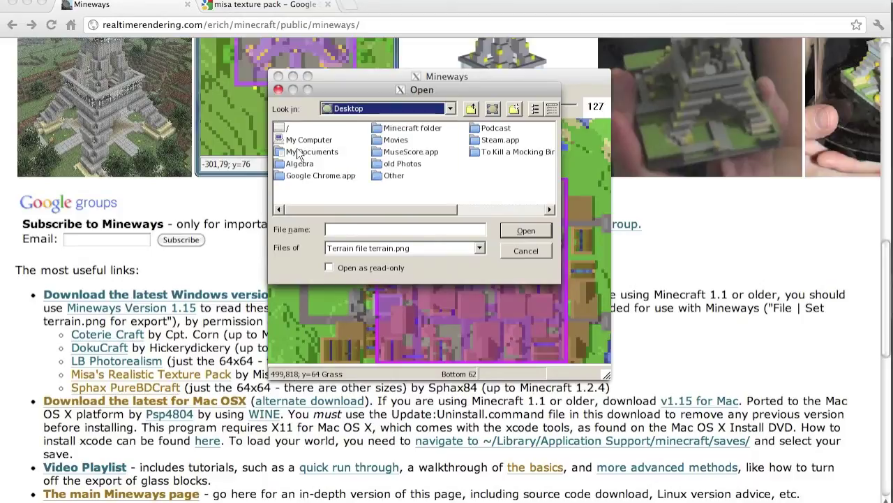
pyautogui.doubleClick(410, 131)
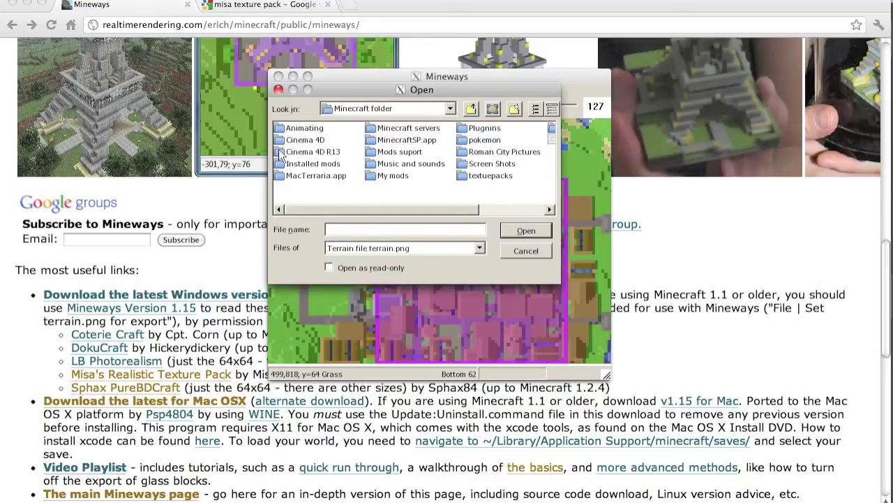
pyautogui.doubleClick(280, 164)
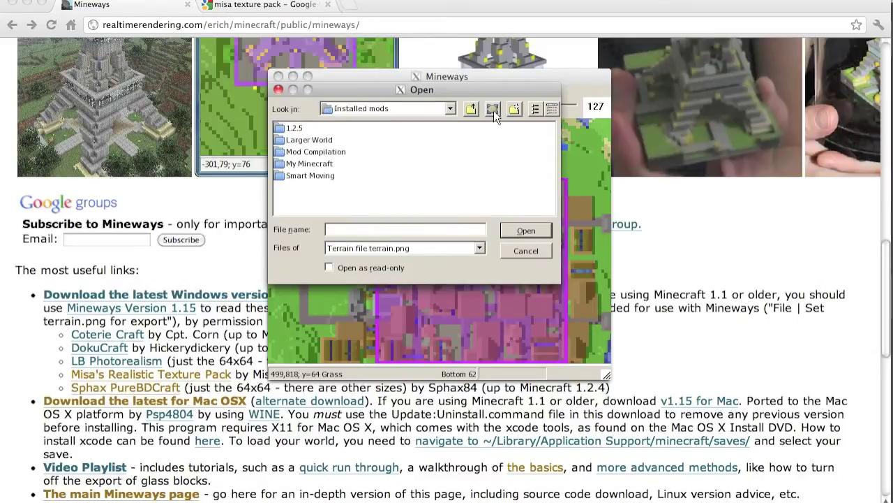
pyautogui.click(470, 109)
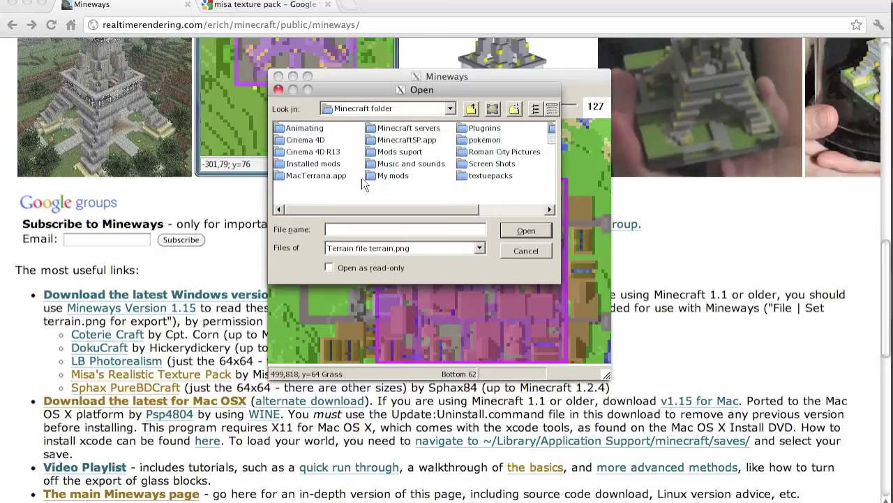
pyautogui.press('Down')
pyautogui.press('Return')
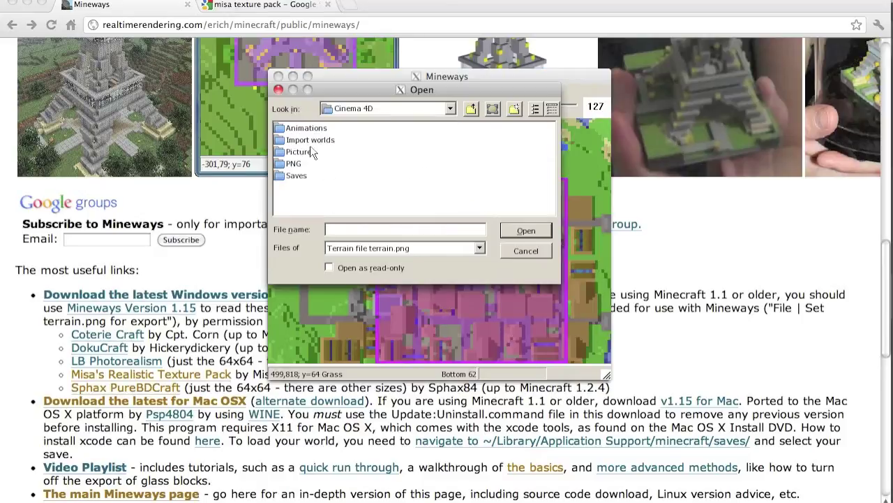
pyautogui.doubleClick(327, 142)
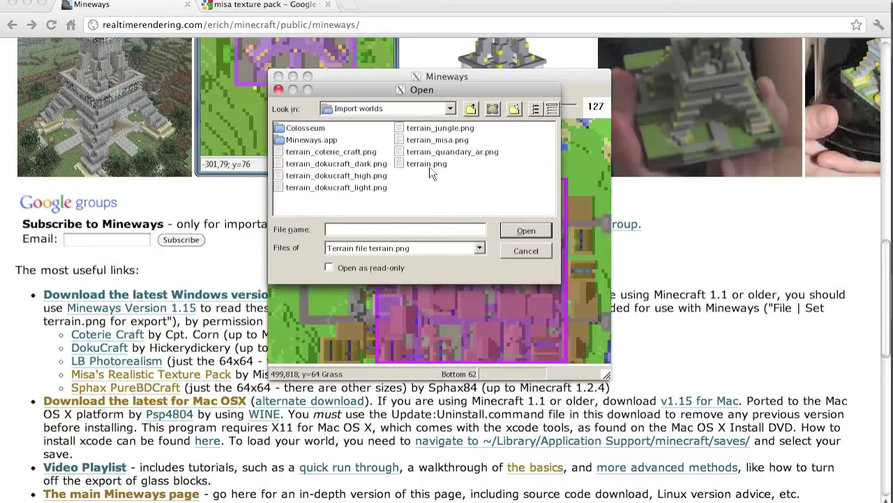
# Load terrain.png from the Import worlds folder as the texture for the export
pyautogui.press('F3')
pyautogui.click(485, 245)
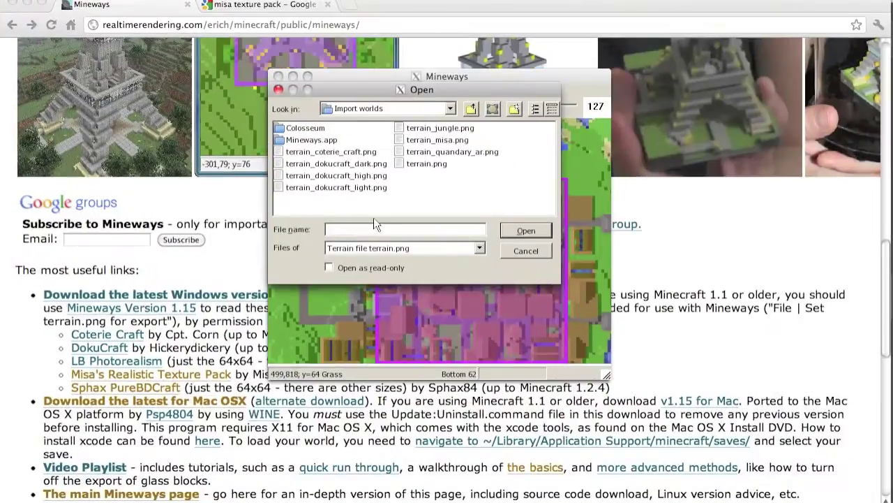
pyautogui.click(455, 128)
pyautogui.click(460, 140)
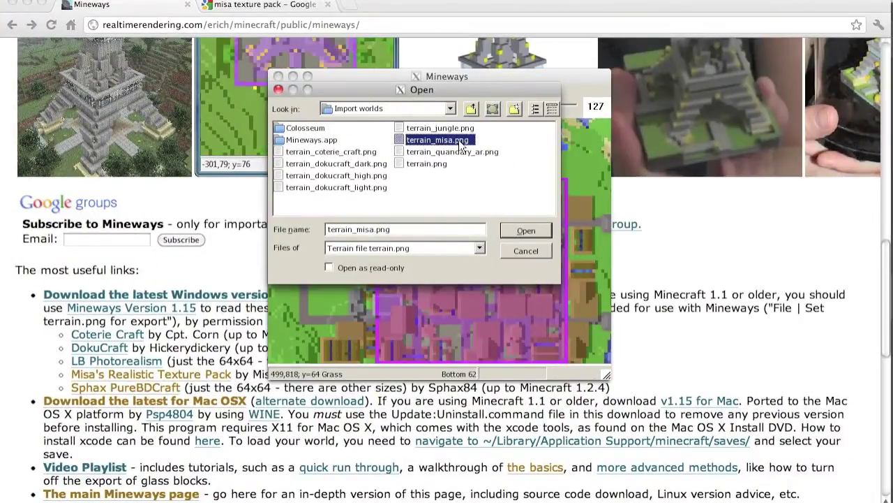
pyautogui.click(460, 148)
pyautogui.click(458, 142)
pyautogui.click(450, 164)
pyautogui.click(454, 148)
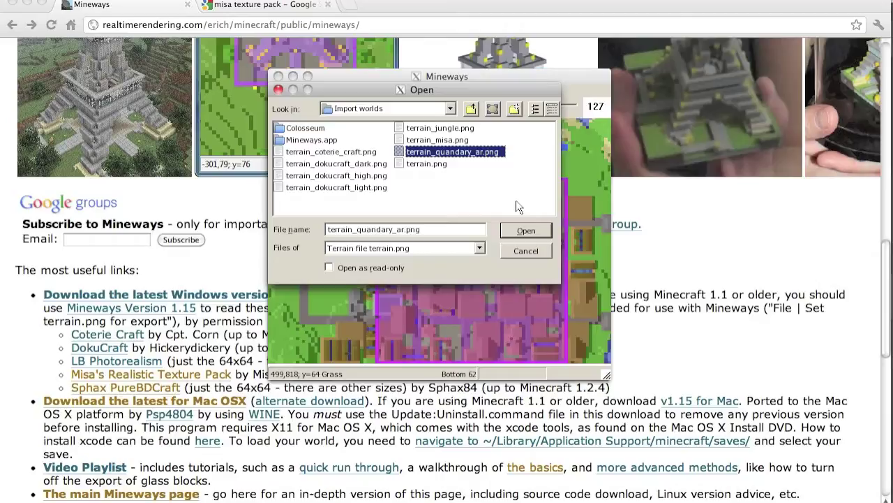
pyautogui.doubleClick(422, 164)
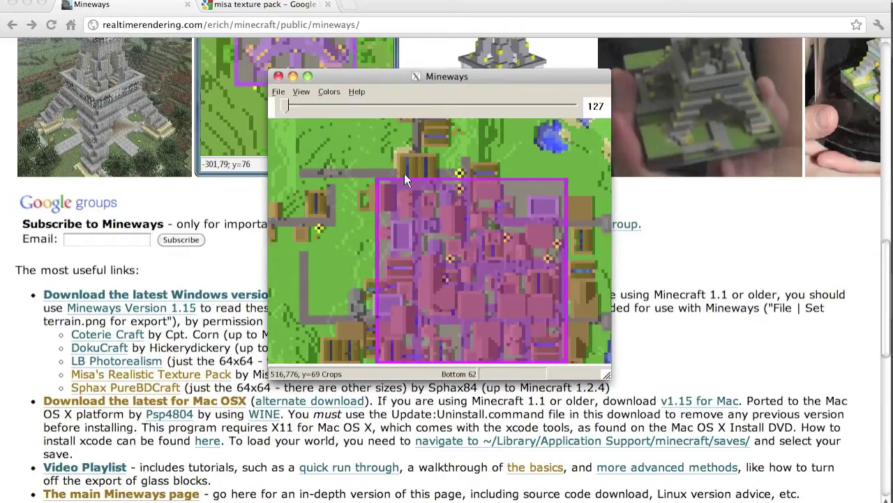
# Start exporting the selection as a model for rendering, and create and open a new folder named Village in Import worlds
pyautogui.scroll(-5, 436, 209)
pyautogui.scroll(7, 436, 209)
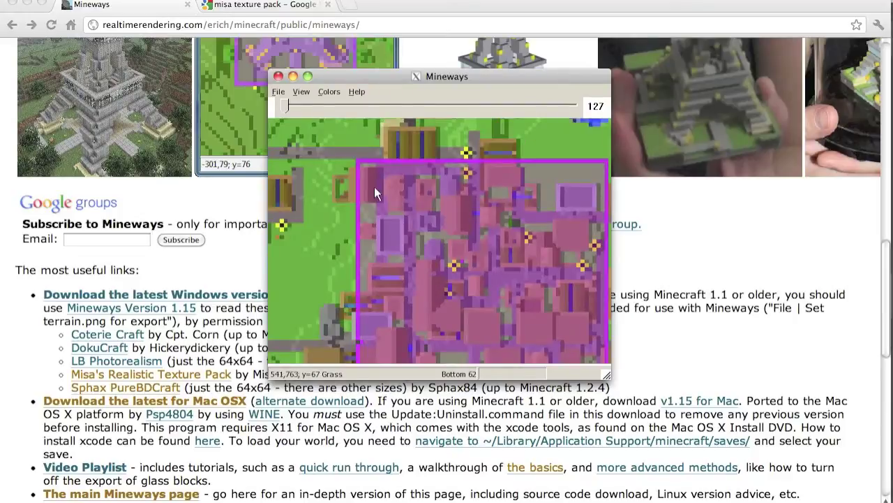
pyautogui.click(278, 92)
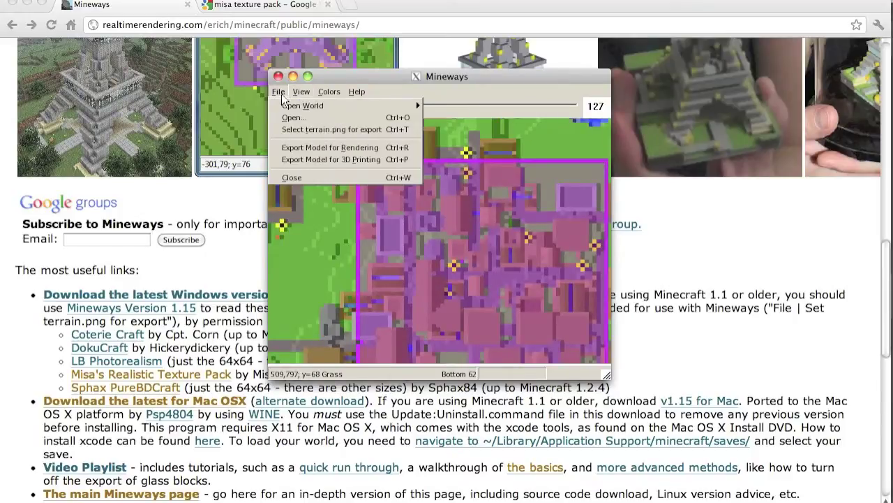
pyautogui.click(316, 146)
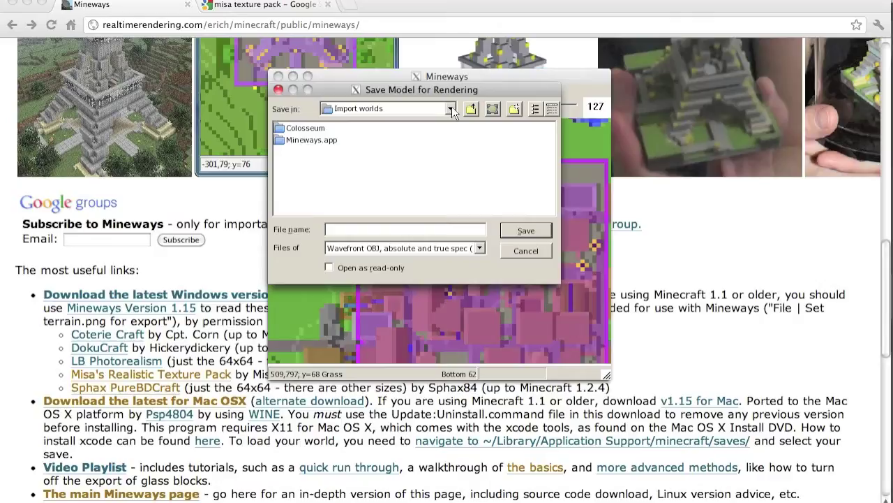
pyautogui.click(514, 109)
pyautogui.write('Village')
pyautogui.press('Return')
pyautogui.doubleClick(287, 151)
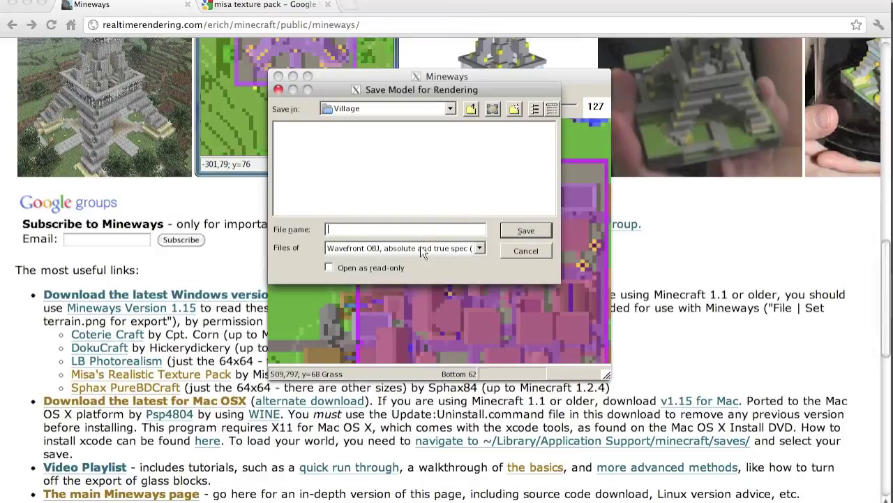
# Export the model as a Wavefront OBJ named Village with each block made 100 mm, and close Mineways
pyautogui.write('Village')
pyautogui.press('Return')
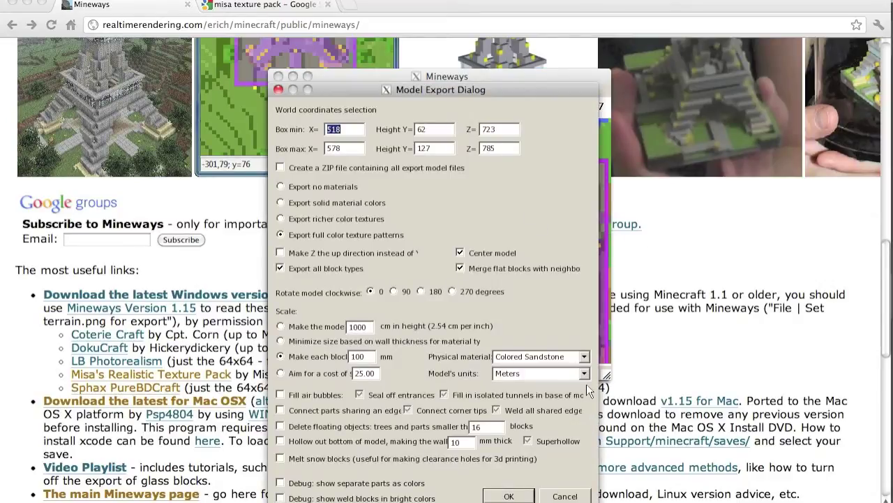
pyautogui.click(438, 129)
pyautogui.click(294, 355)
pyautogui.click(509, 495)
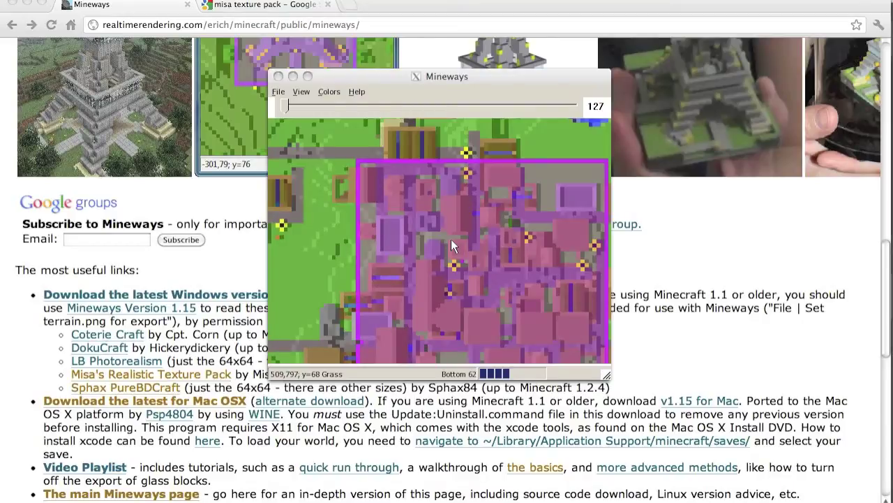
pyautogui.click(278, 76)
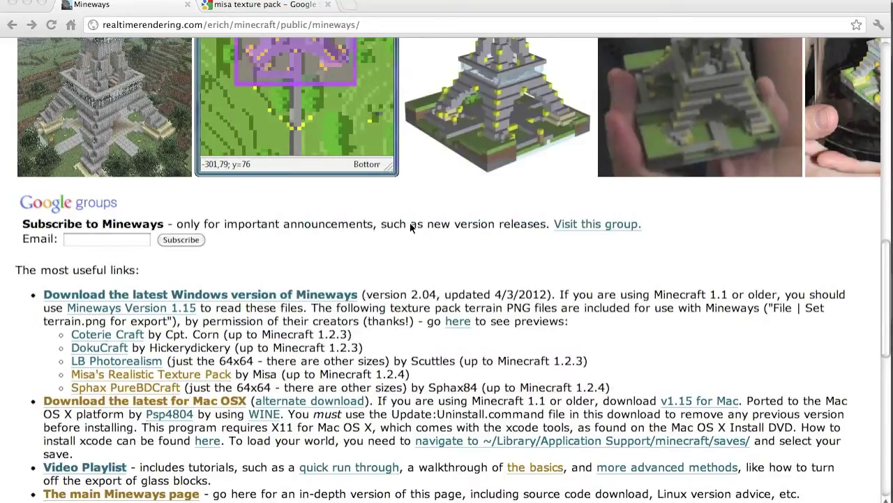
# Open the Minecraft folder from the desktop in Finder and go to Cinema 4D/Import worlds/Village
pyautogui.press('F3')
pyautogui.click(440, 261)
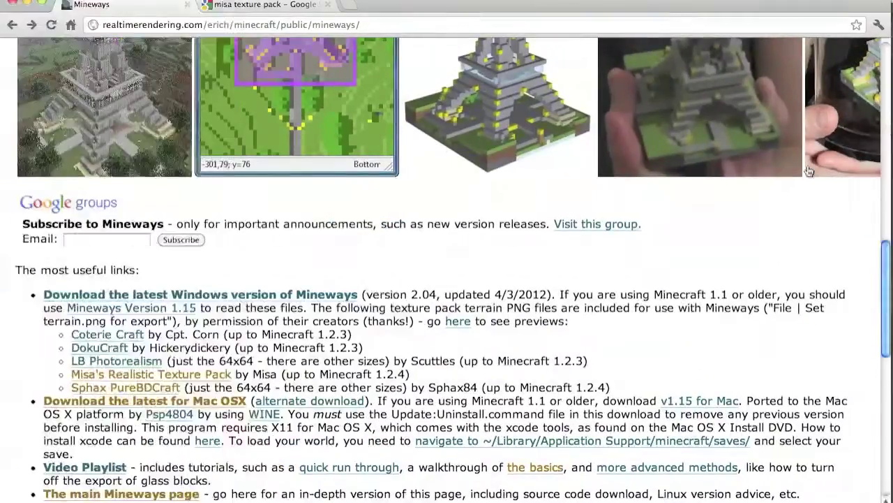
pyautogui.press('F11')
pyautogui.doubleClick(788, 80)
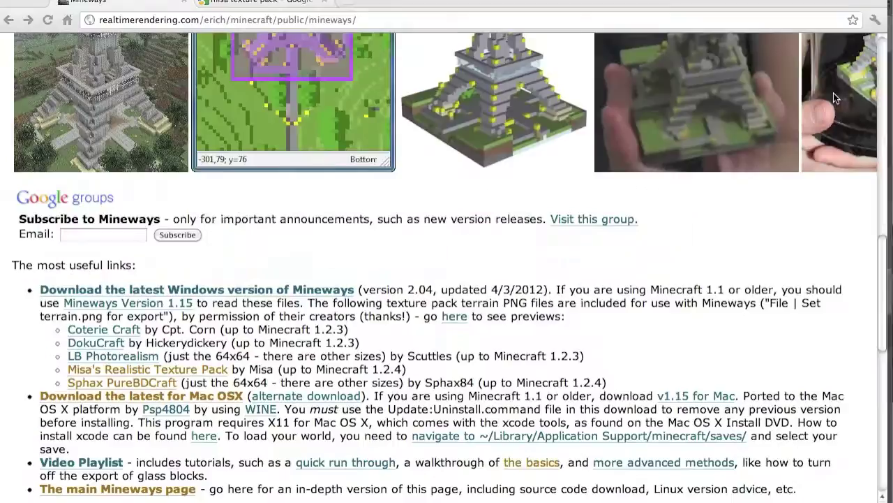
pyautogui.click(350, 354)
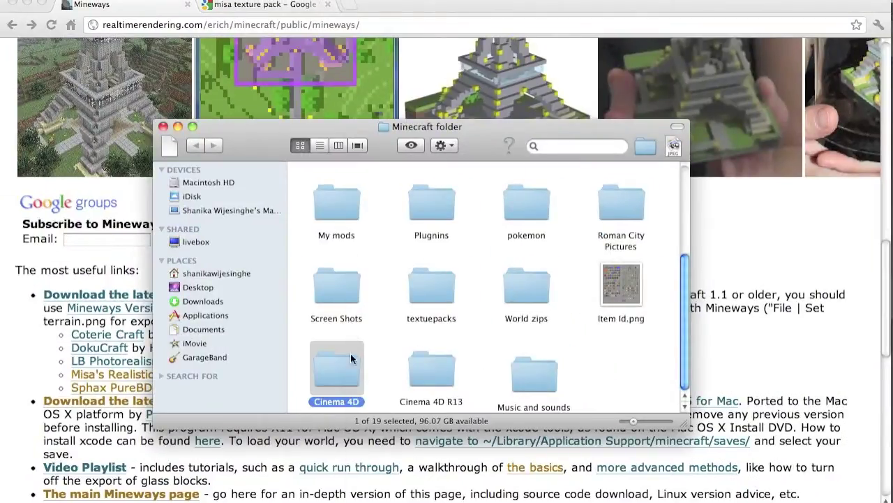
pyautogui.press('super+o')
pyautogui.press('i')
pyautogui.press('super+o')
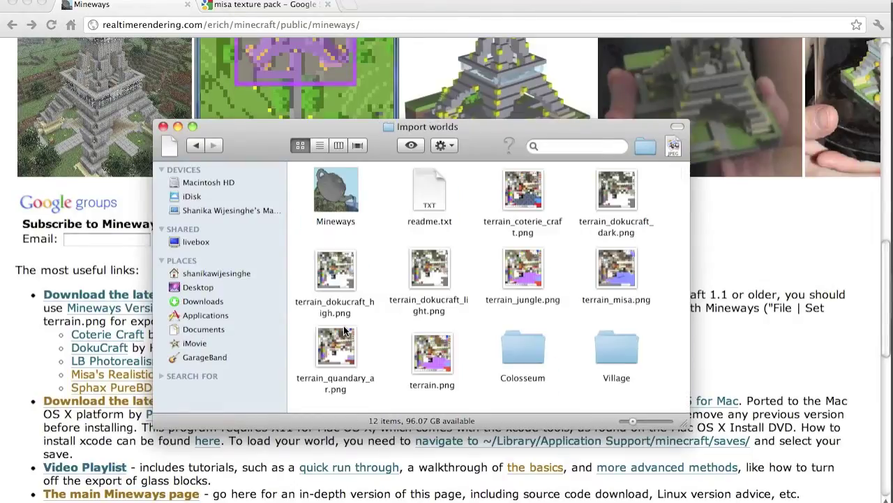
pyautogui.doubleClick(609, 353)
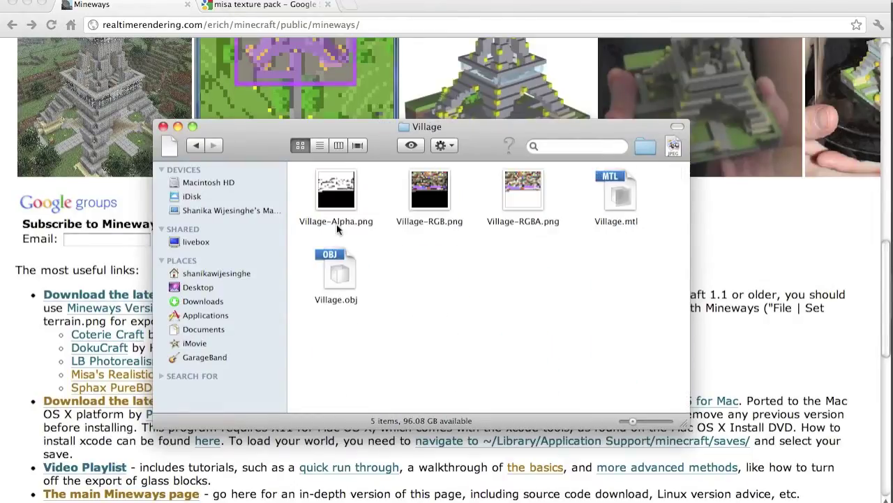
# Switch to Cinema 4D and create a new empty project
pyautogui.moveTo(311, 182); pyautogui.dragTo(613, 307)
pyautogui.click(613, 303)
pyautogui.press('F3')
pyautogui.click(538, 140)
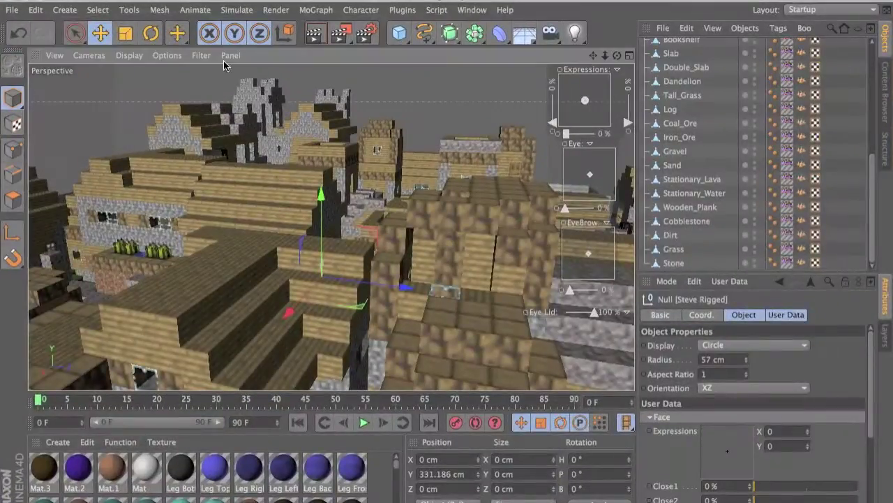
pyautogui.click(14, 10)
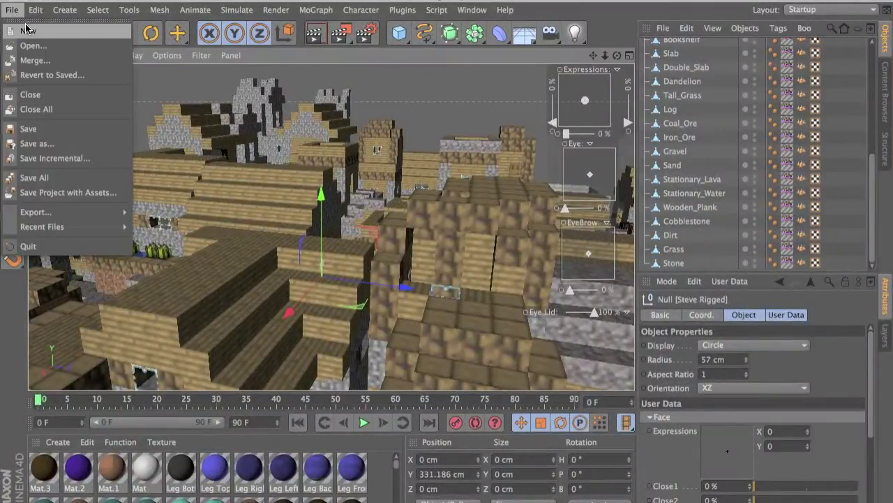
pyautogui.click(26, 30)
# Import Village.obj from the Finder folder into the new Cinema 4D project at a scale of 1000 centimeters
pyautogui.press('F9')
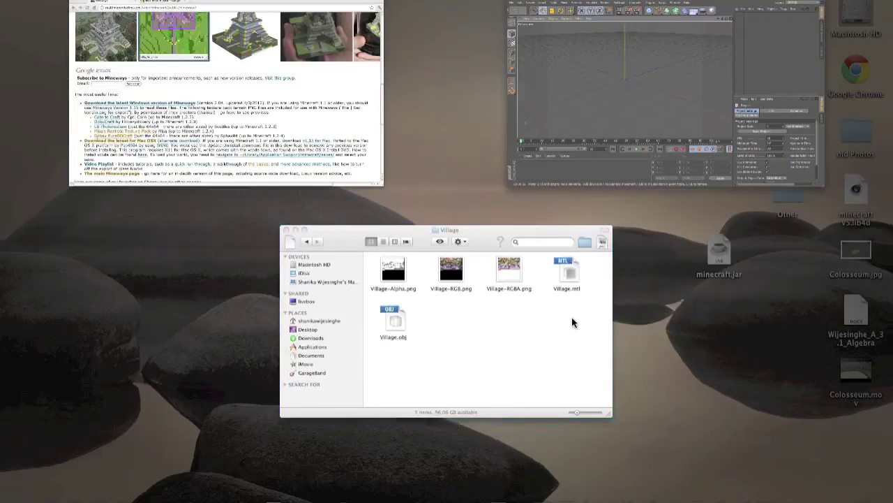
pyautogui.click(574, 319)
pyautogui.moveTo(335, 272); pyautogui.dragTo(108, 218)
pyautogui.click(497, 265)
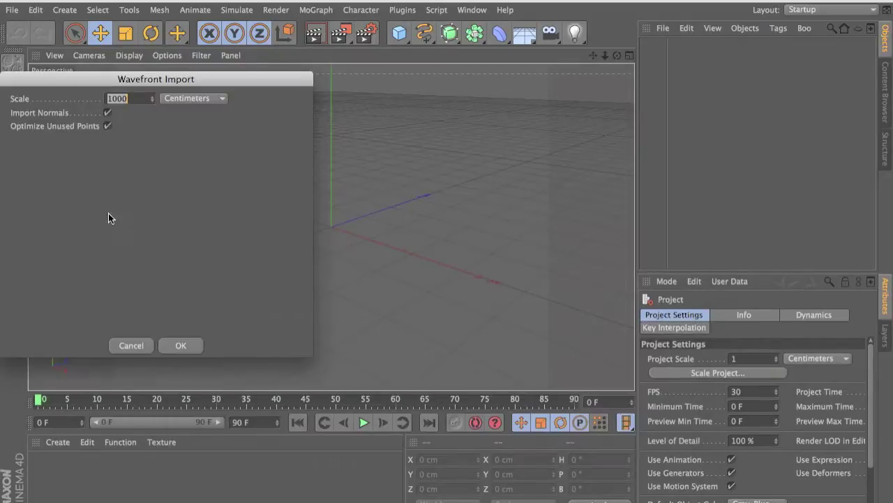
pyautogui.press('Right')
pyautogui.press('Return')
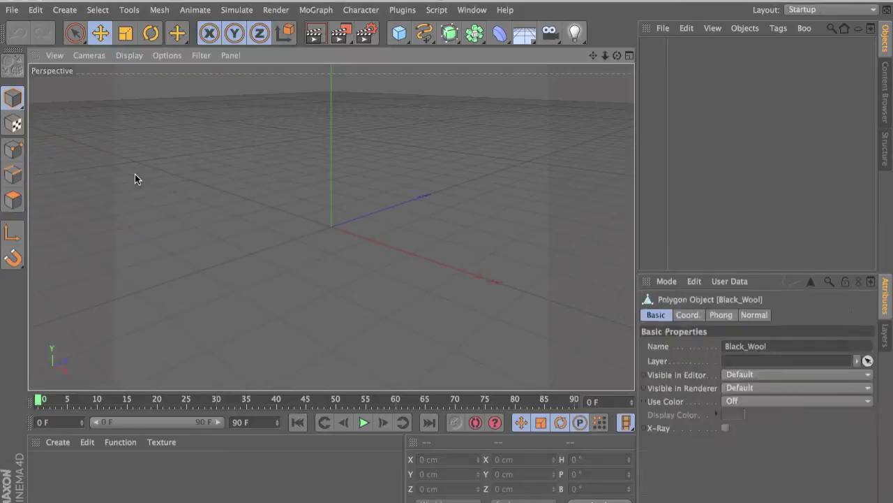
# Select all 32 imported materials, open them in the Material Editor and turn off their Specular channel
pyautogui.scroll(5, 358, 265)
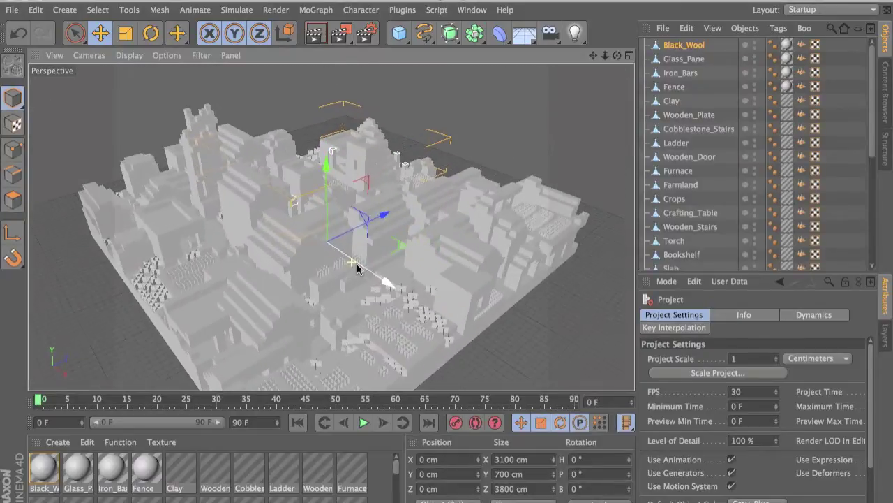
pyautogui.keyDown('alt'); pyautogui.moveTo(304, 288); pyautogui.dragTo(373, 302); pyautogui.keyUp('alt')
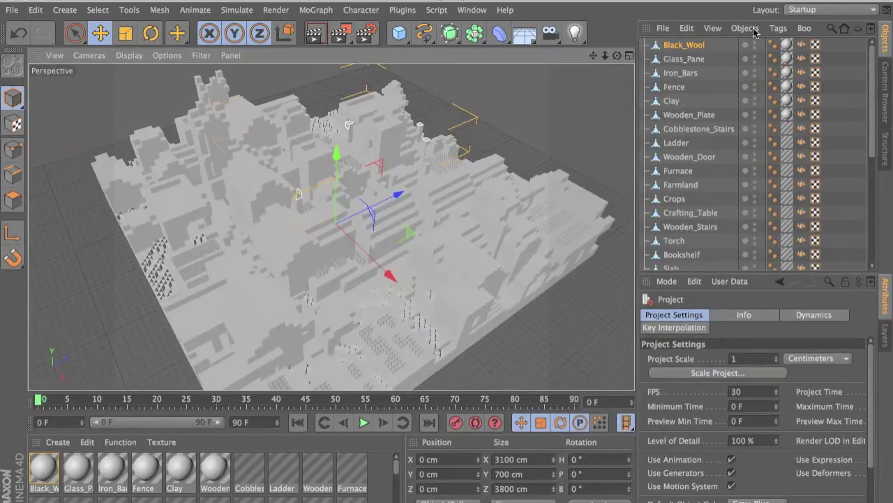
pyautogui.click(43, 469)
pyautogui.scroll(-2, 89, 485)
pyautogui.scroll(2, 135, 493)
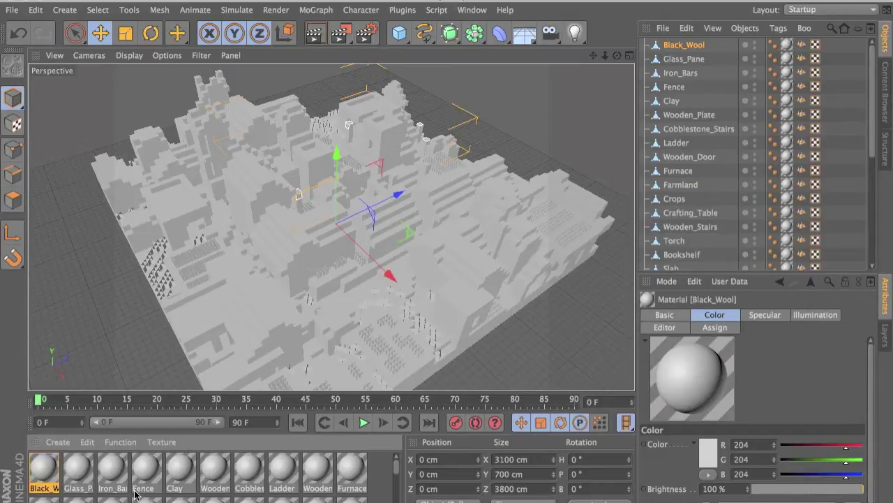
pyautogui.scroll(-2, 135, 493)
pyautogui.hotkey('ctrl', 'a')
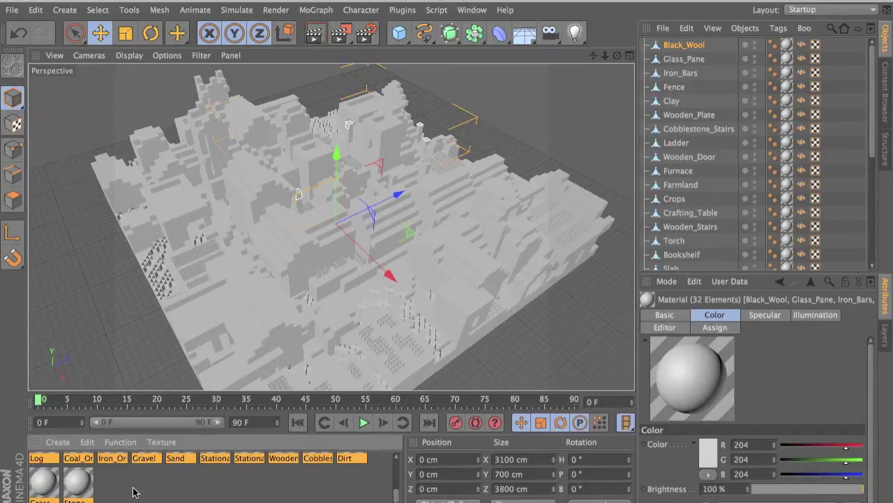
pyautogui.doubleClick(78, 482)
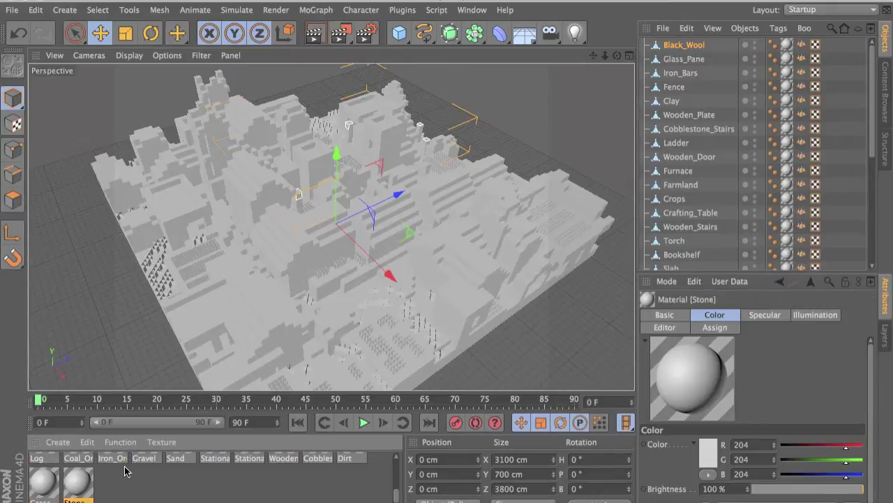
pyautogui.hotkey('ctrl', 'a')
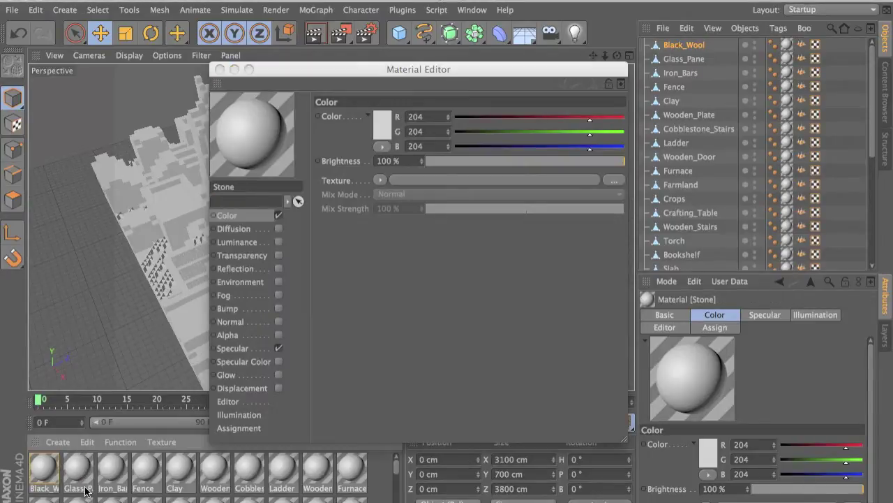
pyautogui.scroll(5, 91, 466)
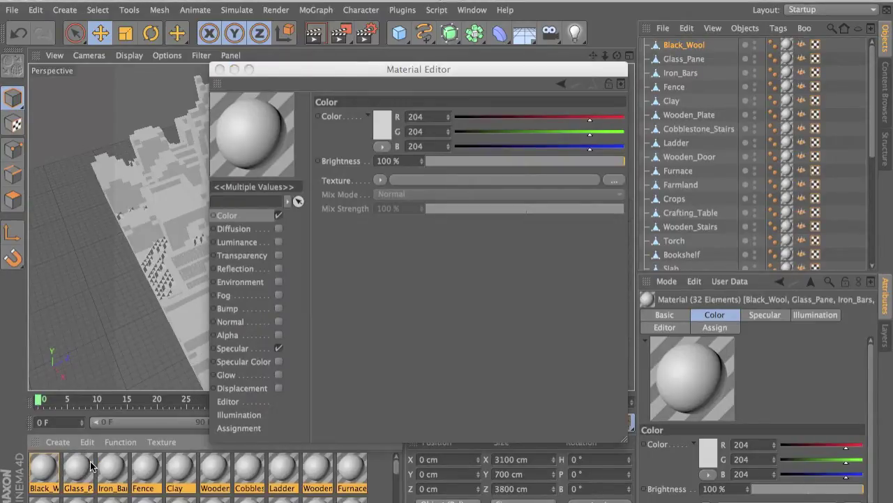
pyautogui.click(279, 347)
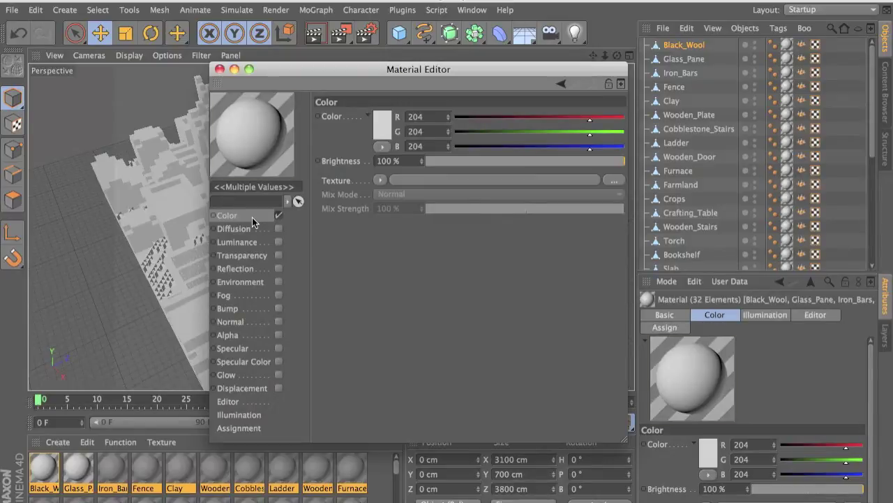
# Load Village-RGB.png from the Village folder as the Color texture of all selected materials and change its sampling mode
pyautogui.click(442, 179)
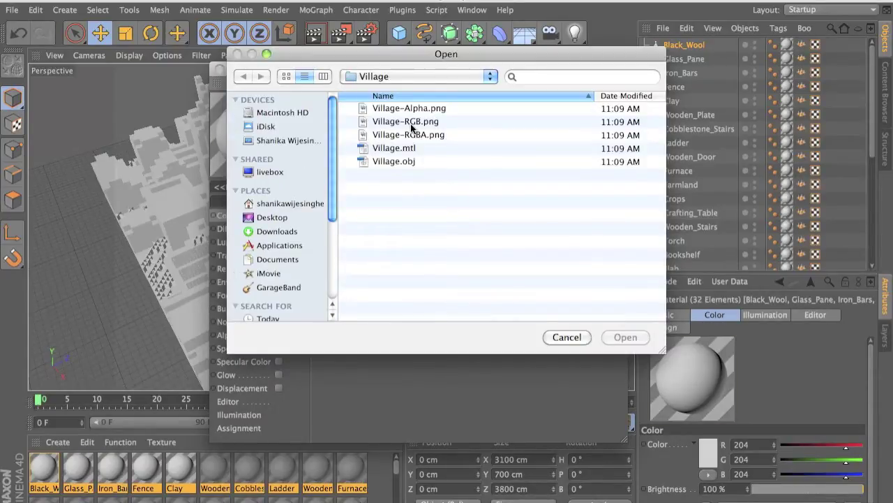
pyautogui.click(419, 76)
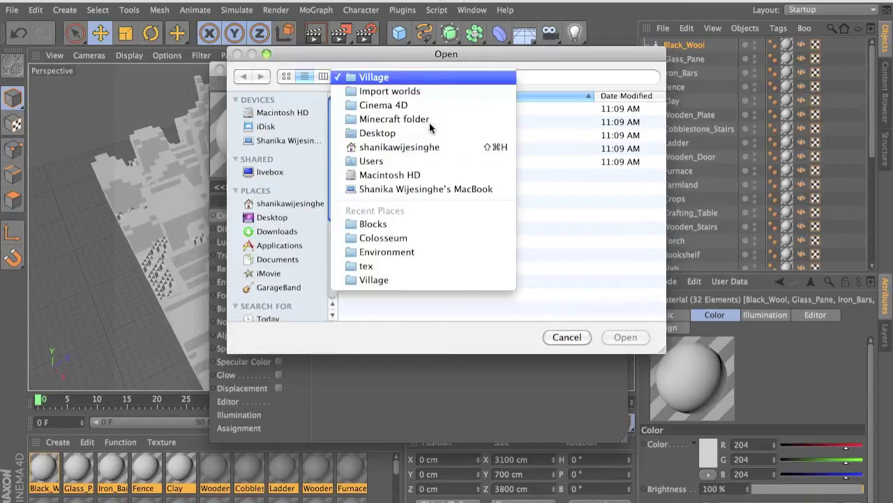
pyautogui.click(402, 77)
pyautogui.click(402, 78)
pyautogui.click(408, 80)
pyautogui.click(408, 123)
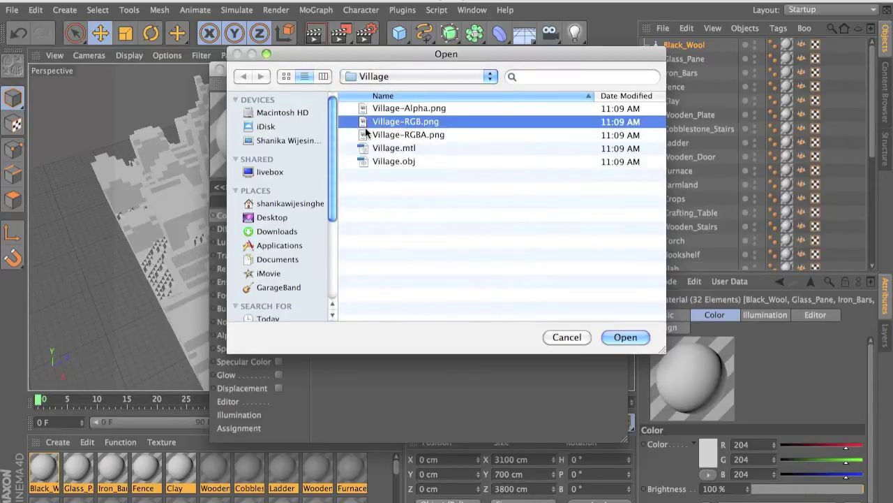
pyautogui.doubleClick(422, 123)
pyautogui.click(489, 198)
pyautogui.click(488, 222)
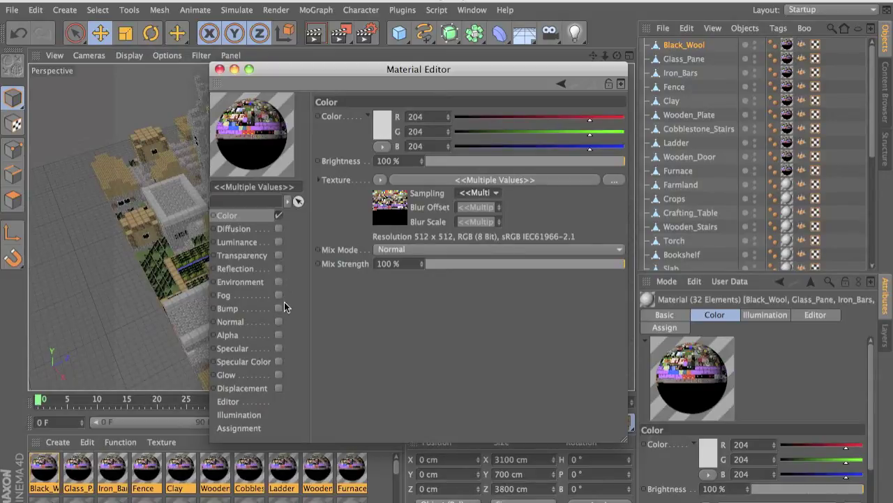
# Enable Alpha on all selected materials with Village-RGBA.png as its texture, change its sampling mode, and close the Material Editor
pyautogui.click(278, 334)
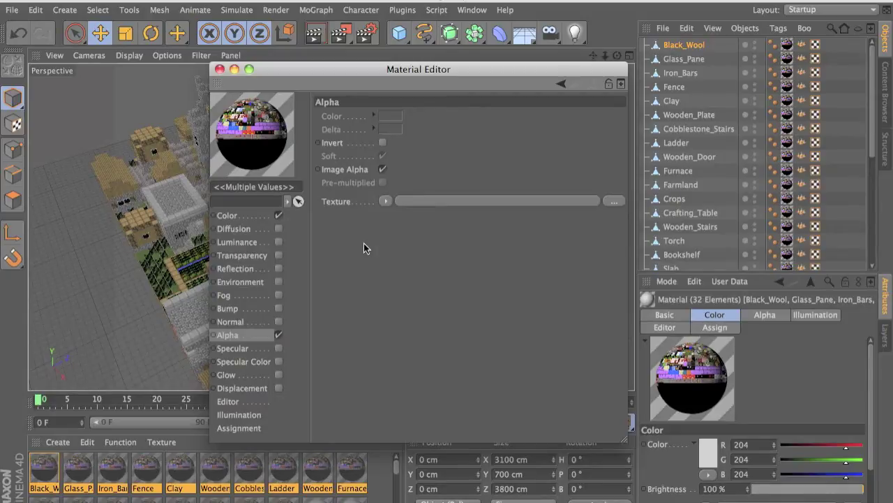
pyautogui.click(405, 201)
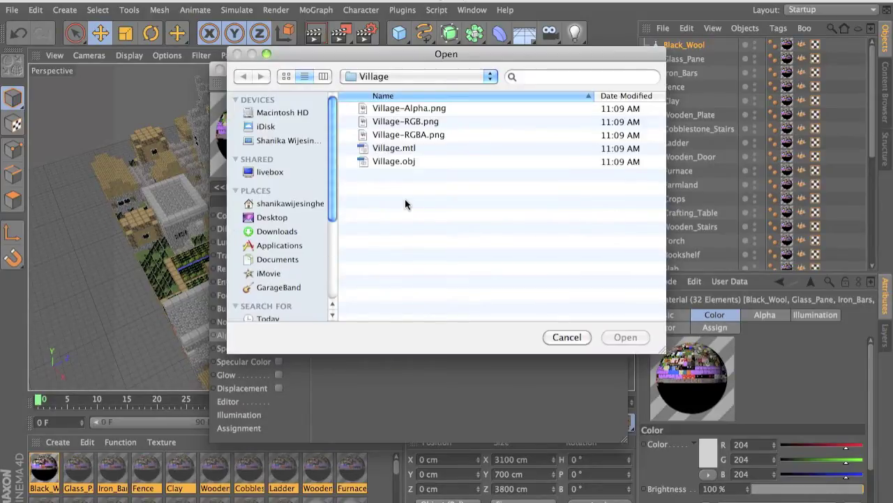
pyautogui.doubleClick(409, 135)
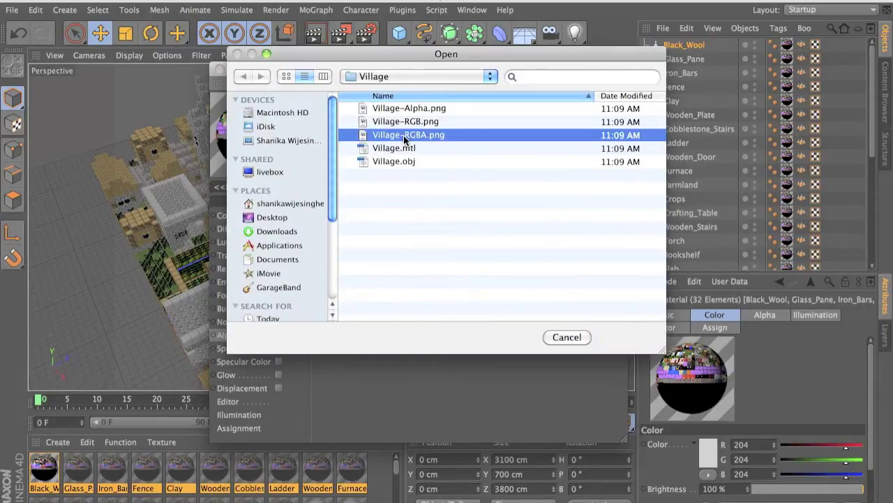
pyautogui.click(488, 214)
pyautogui.click(479, 246)
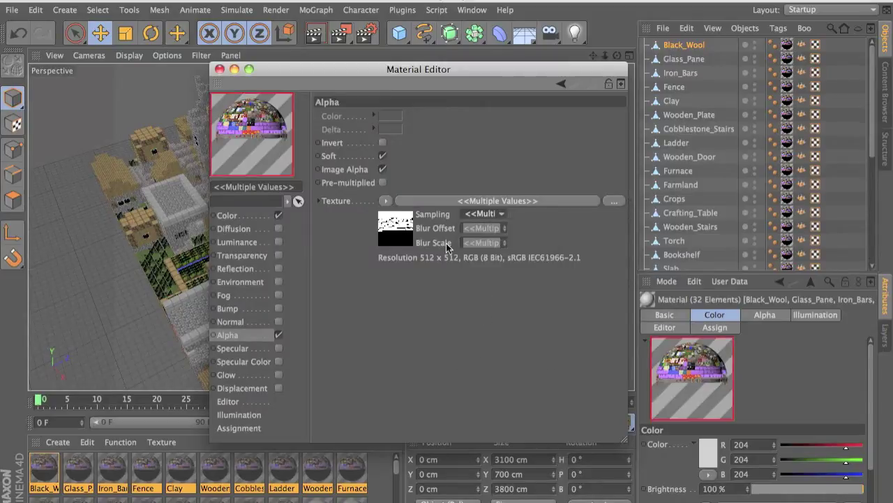
pyautogui.click(220, 70)
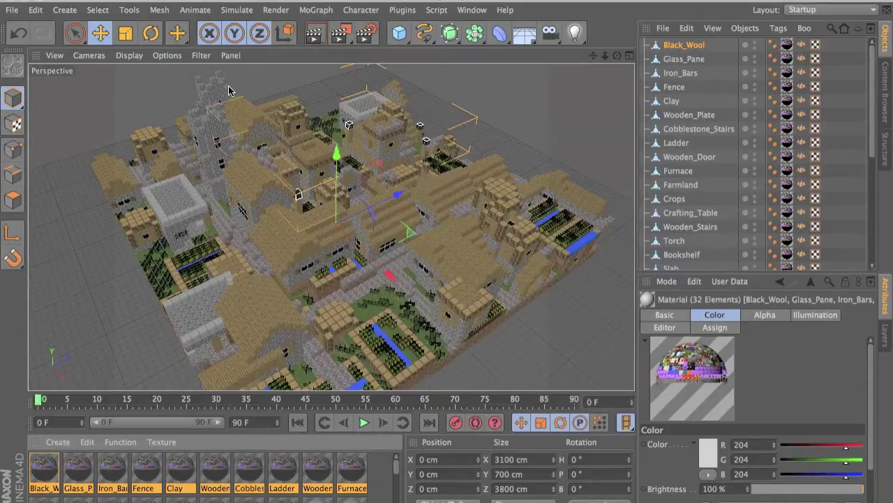
# Examine the textured village from several angles, including a close-up of the black wool blocks among the roofs
pyautogui.keyDown('alt'); pyautogui.moveTo(326, 247); pyautogui.dragTo(329, 257); pyautogui.keyUp('alt')
pyautogui.keyDown('alt'); pyautogui.moveTo(341, 296); pyautogui.dragTo(284, 208); pyautogui.keyUp('alt')
pyautogui.scroll(5, 284, 212)
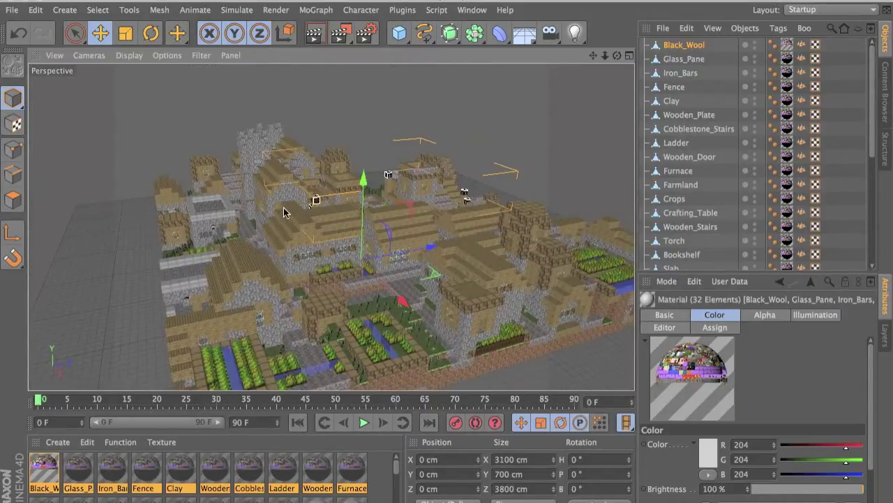
pyautogui.keyDown('alt'); pyautogui.moveTo(364, 256); pyautogui.dragTo(391, 238); pyautogui.keyUp('alt')
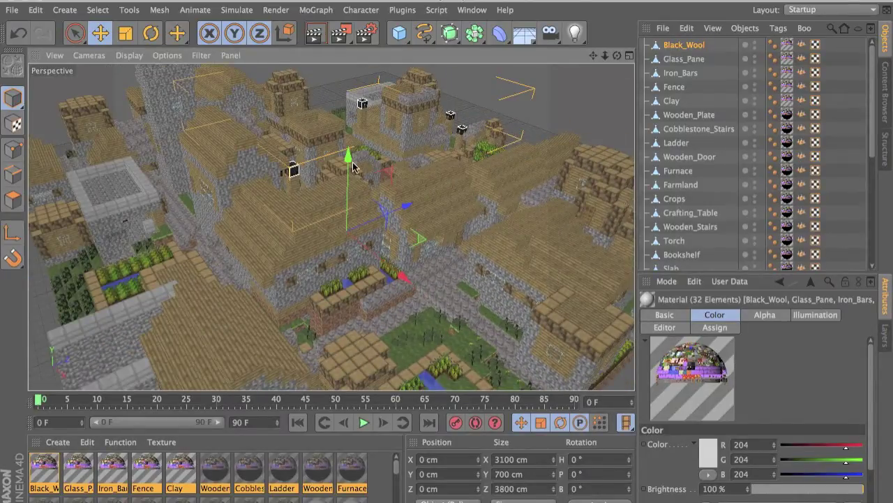
pyautogui.scroll(5, 307, 202)
pyautogui.scroll(4, 307, 203)
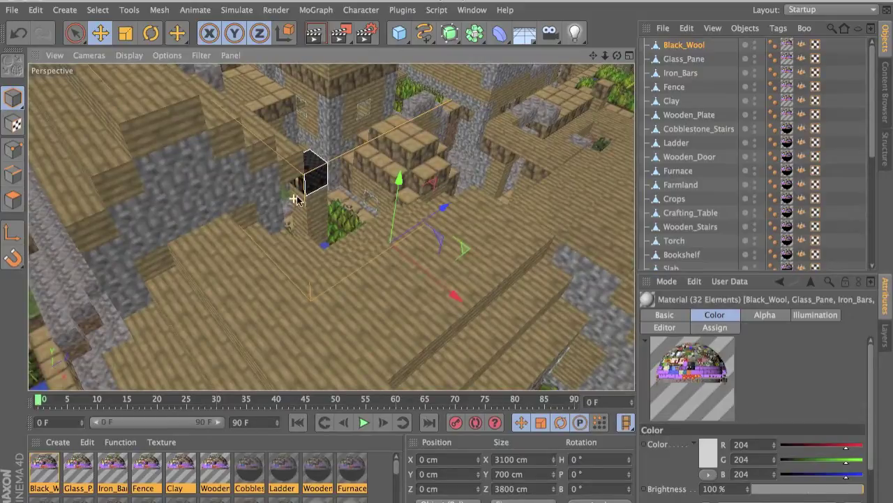
pyautogui.scroll(5, 289, 180)
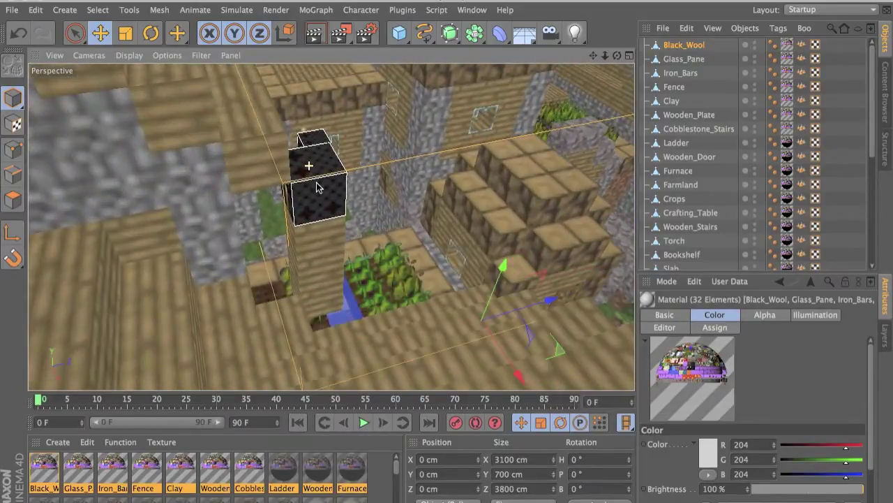
pyautogui.keyDown('alt'); pyautogui.moveTo(356, 114); pyautogui.dragTo(346, 189); pyautogui.keyUp('alt')
pyautogui.scroll(-5, 346, 188)
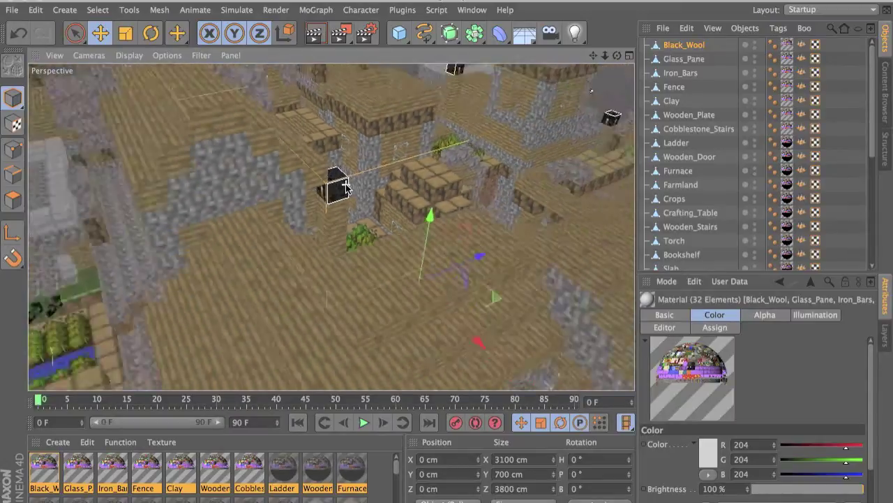
pyautogui.keyDown('alt'); pyautogui.moveTo(326, 280); pyautogui.dragTo(326, 227); pyautogui.keyUp('alt')
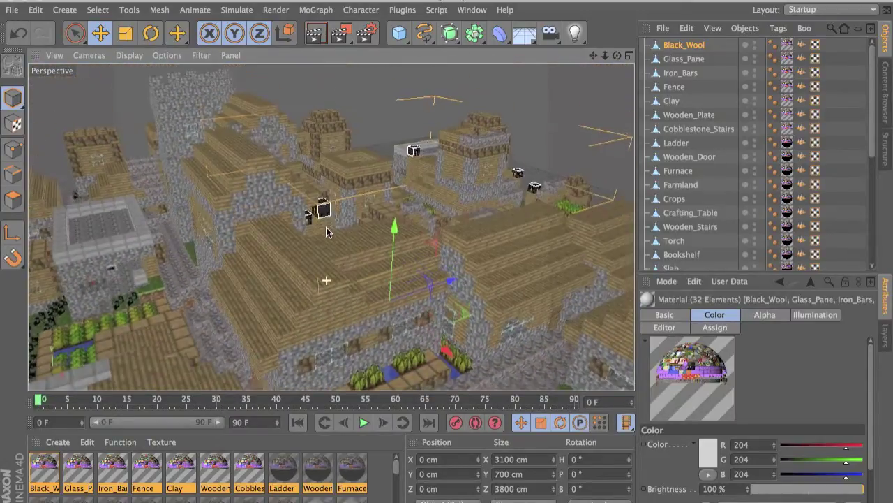
# Render a close view of the village's crop gardens and the surrounding houses in the viewport
pyautogui.keyDown('alt'); pyautogui.moveTo(326, 278); pyautogui.dragTo(319, 193, button='middle'); pyautogui.keyUp('alt')
pyautogui.keyDown('alt'); pyautogui.moveTo(319, 193); pyautogui.dragTo(340, 206); pyautogui.keyUp('alt')
pyautogui.click(324, 34)
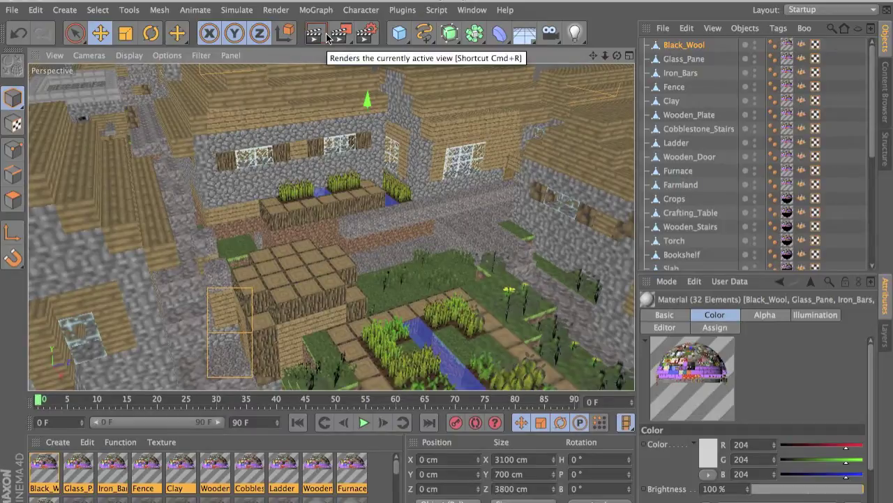
# Select the block objects from Black_Wool to Wooden_Door one after another to see which village parts each one covers
pyautogui.click(886, 70)
pyautogui.click(883, 43)
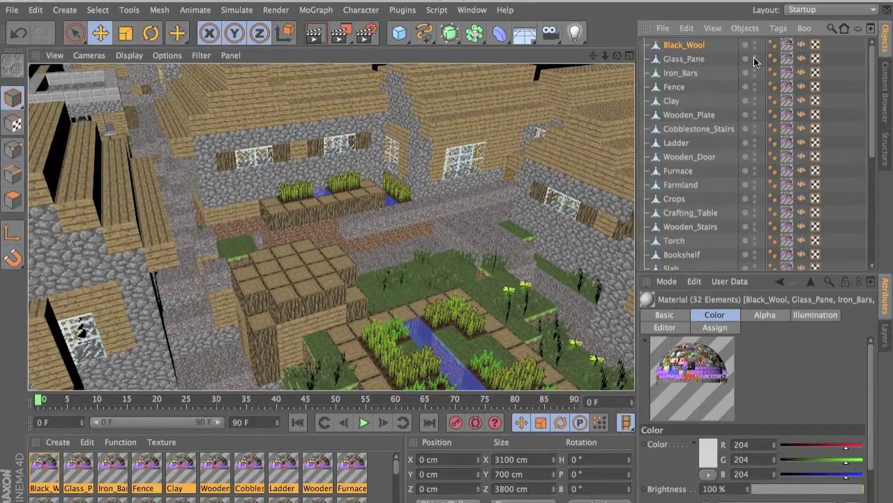
pyautogui.click(680, 46)
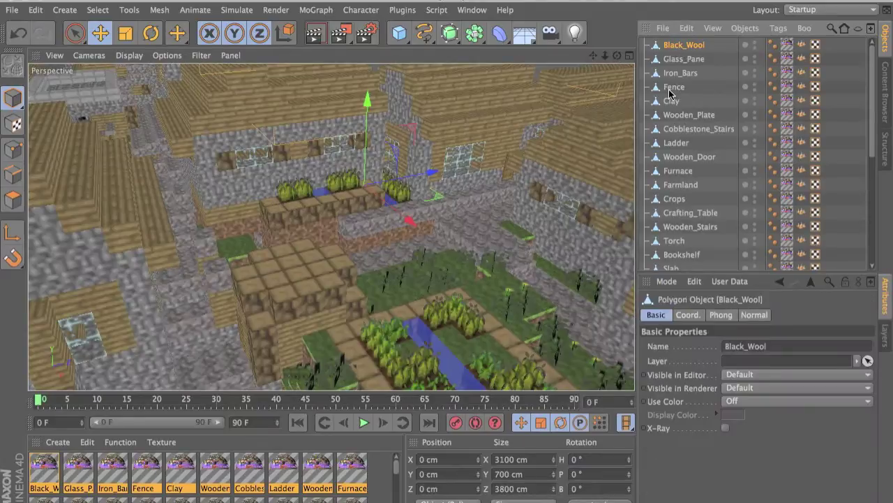
pyautogui.click(682, 60)
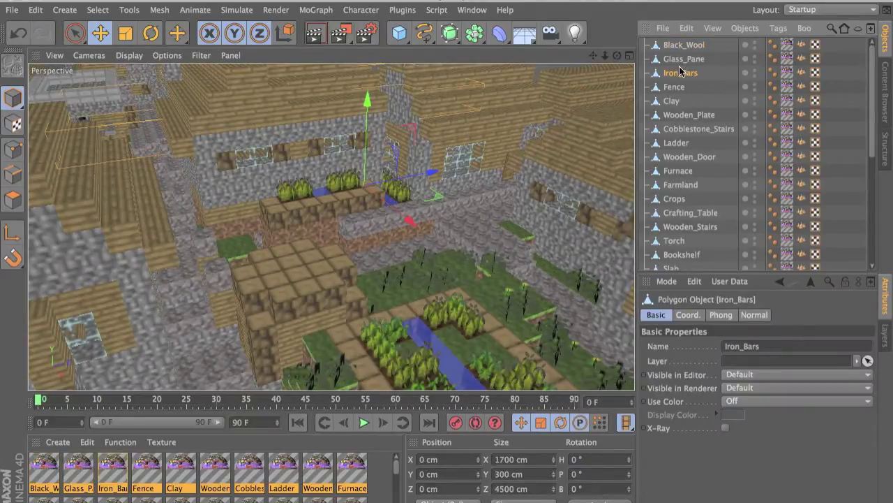
pyautogui.click(679, 74)
pyautogui.click(678, 87)
pyautogui.click(674, 101)
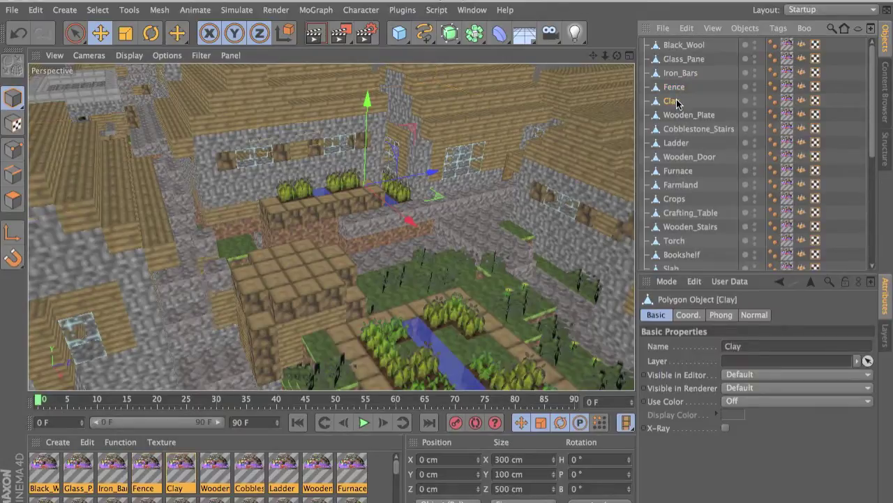
pyautogui.click(678, 114)
pyautogui.click(679, 128)
pyautogui.click(677, 143)
pyautogui.click(680, 133)
pyautogui.scroll(-3, 498, 185)
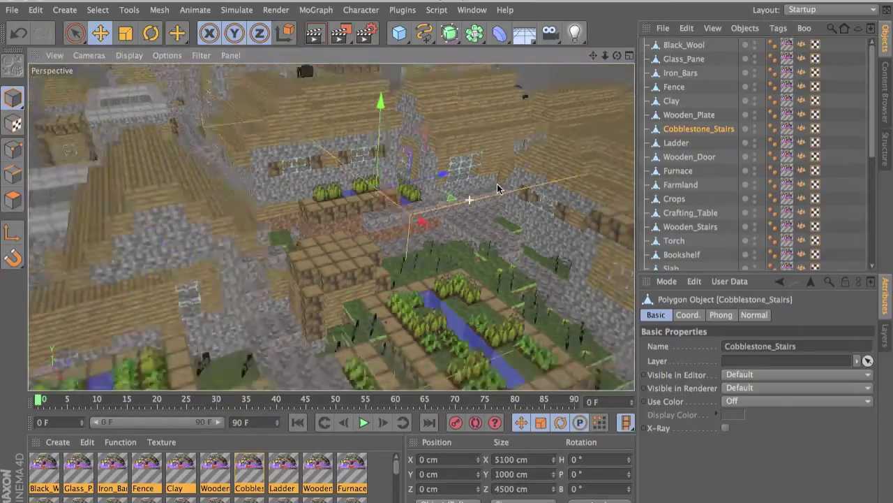
pyautogui.click(684, 142)
pyautogui.click(687, 157)
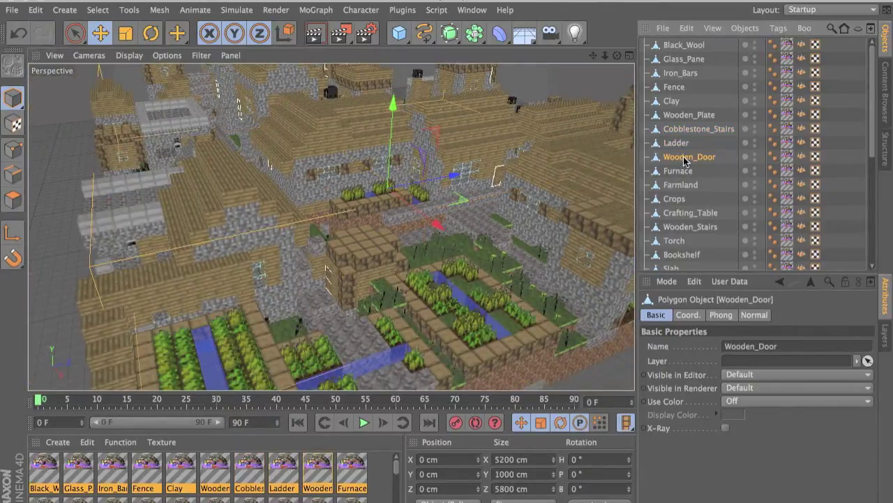
# Select the Sand, Stationary_Lava and Stationary_Water objects in turn to locate their blocks in the village
pyautogui.scroll(-5, 701, 175)
pyautogui.click(678, 166)
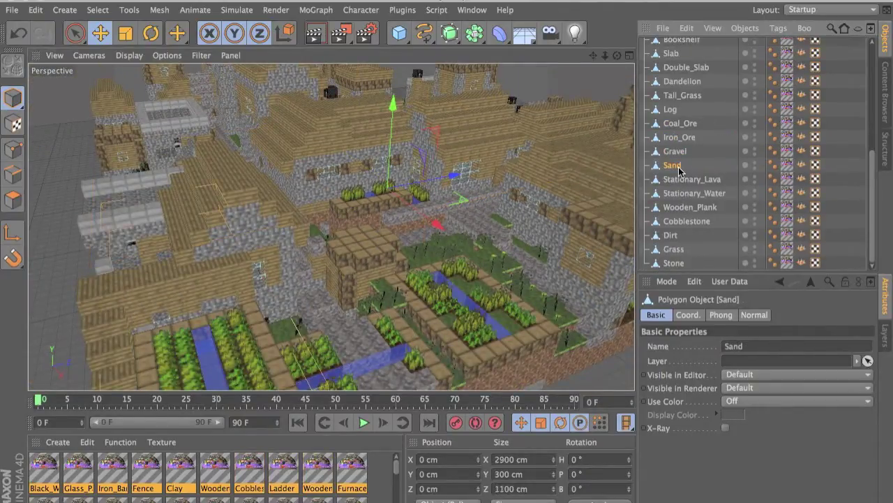
pyautogui.click(688, 181)
pyautogui.click(691, 193)
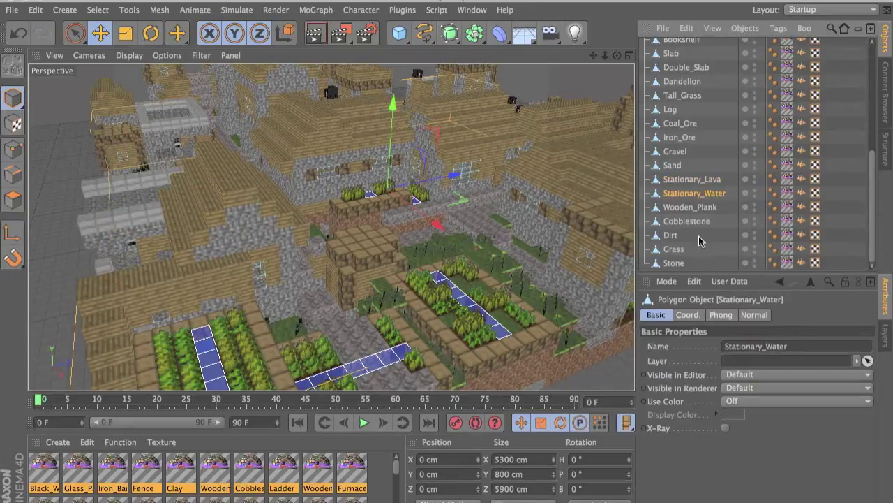
# Hide the Wooden_Plank object in the editor, restore its visibility, and select the Grass object
pyautogui.click(691, 208)
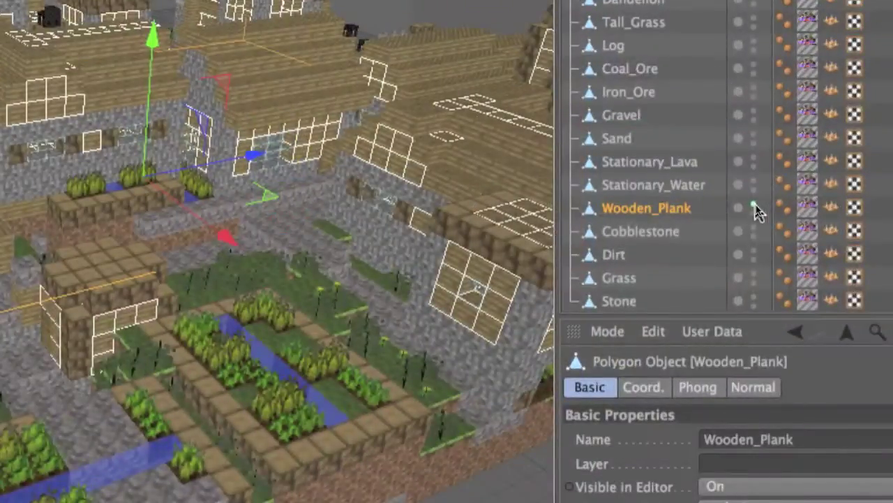
pyautogui.click(754, 204)
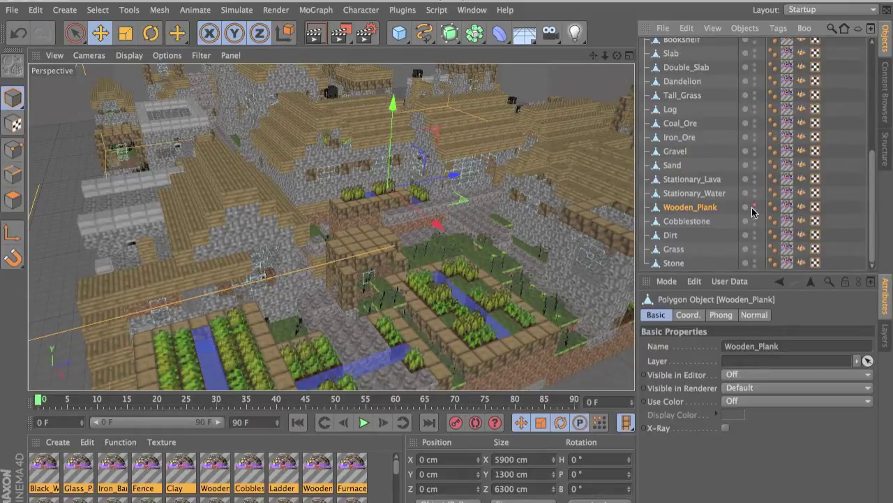
pyautogui.click(745, 207)
pyautogui.click(673, 248)
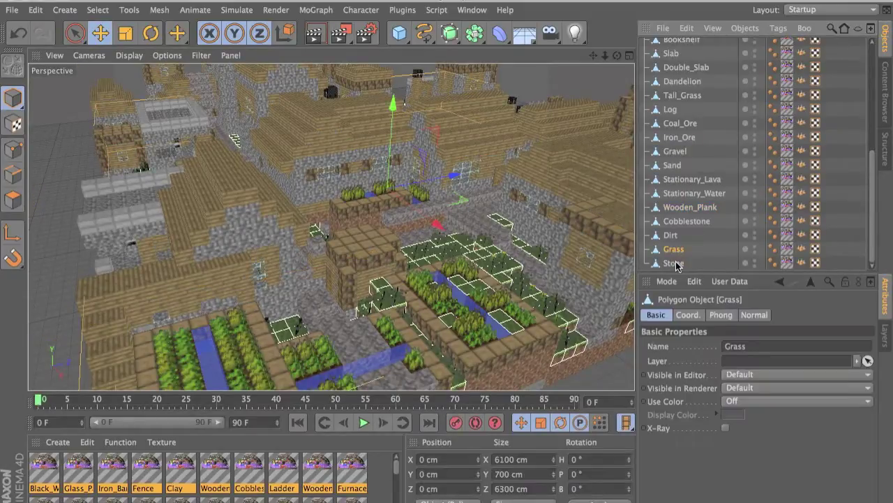
# Select the nine objects from Gravel to Stone and group them under one null
pyautogui.click(675, 263)
pyautogui.keyDown('shift'); pyautogui.click(674, 150); pyautogui.keyUp('shift')
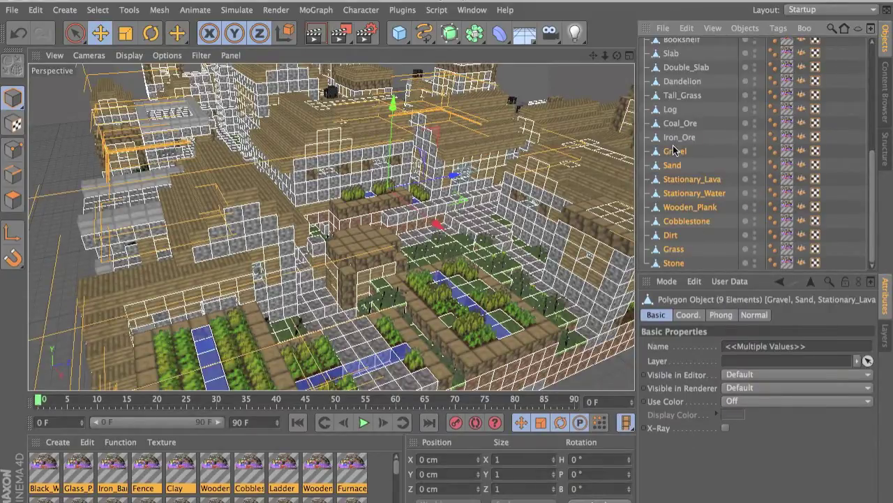
pyautogui.rightClick(674, 149)
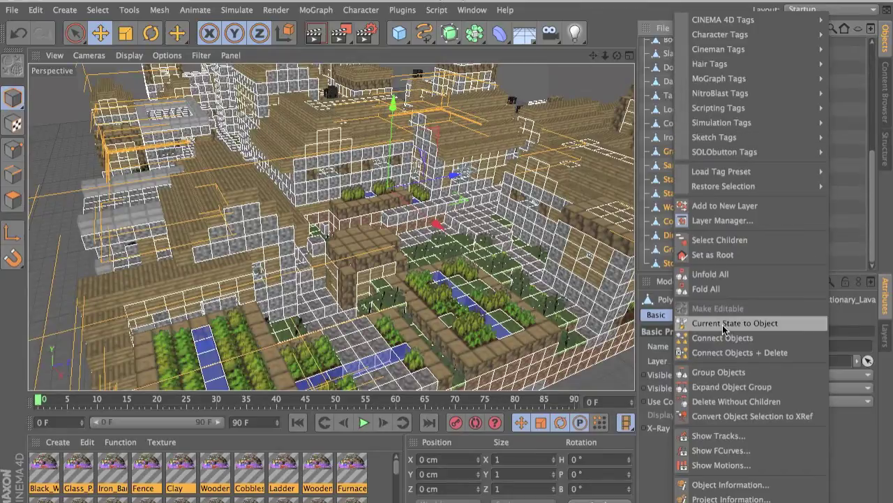
pyautogui.click(719, 372)
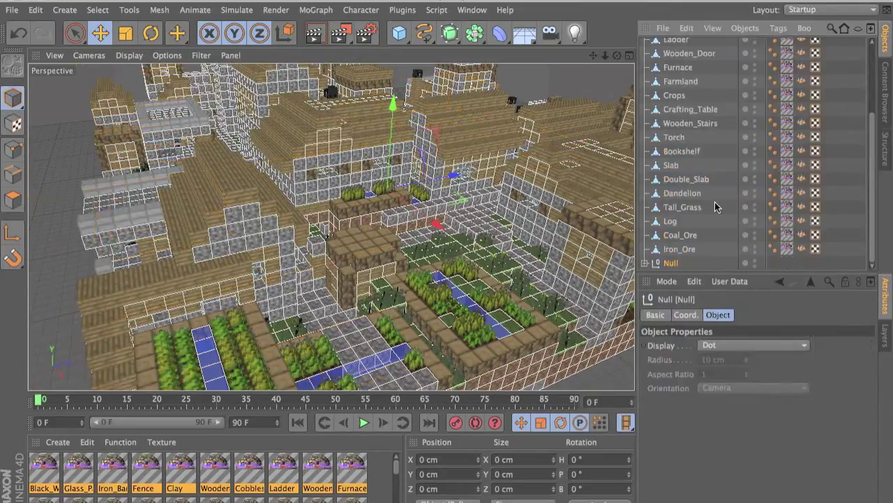
# Hide the grouped blocks in the editor, look over the remaining village parts, and restore the group's visibility
pyautogui.click(754, 262)
pyautogui.click(753, 262)
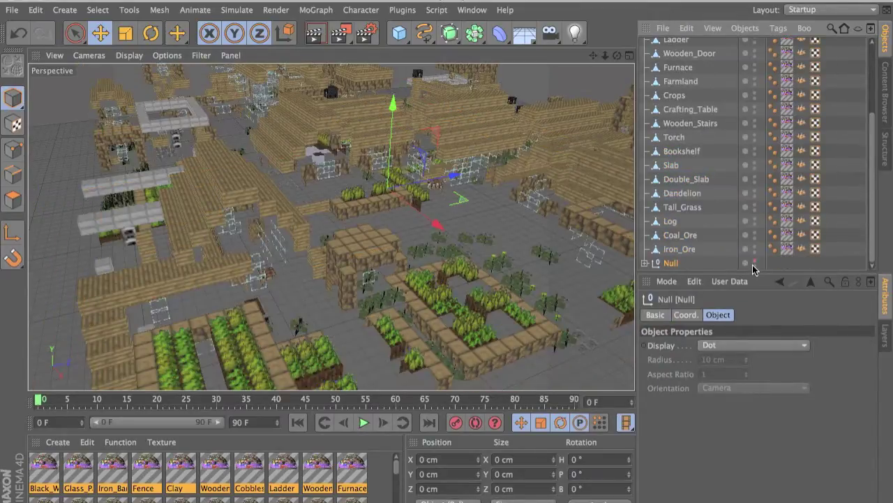
pyautogui.click(843, 186)
pyautogui.moveTo(332, 193)
pyautogui.keyDown('alt'); pyautogui.mouseDown()
pyautogui.moveTo(474, 132)
pyautogui.moveTo(331, 179)
pyautogui.mouseUp(); pyautogui.keyUp('alt')
pyautogui.moveTo(270, 177)
pyautogui.keyDown('alt'); pyautogui.mouseDown()
pyautogui.moveTo(325, 188)
pyautogui.moveTo(274, 179)
pyautogui.mouseUp(); pyautogui.keyUp('alt')
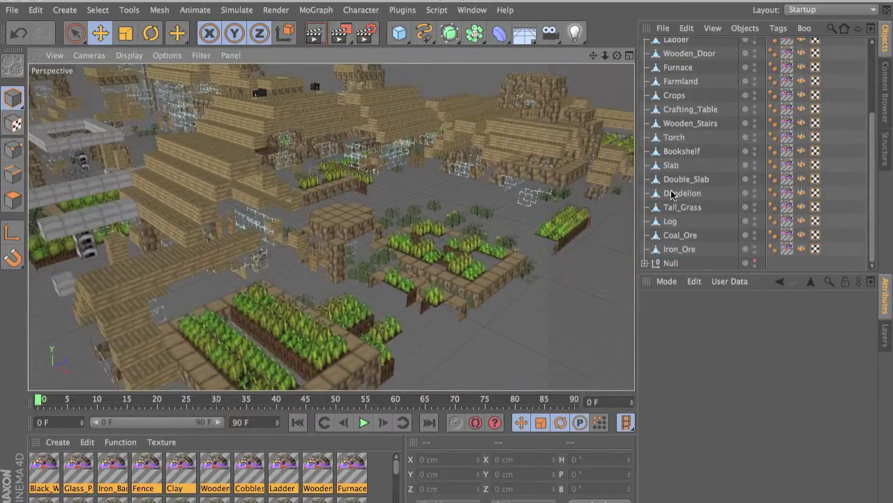
pyautogui.click(756, 260)
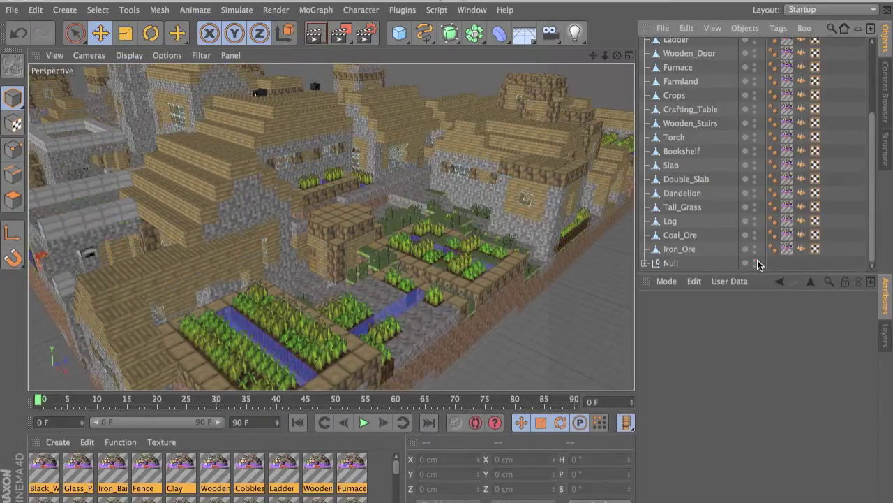
# Move the Gravel to Stone objects out of the null and delete the empty null
pyautogui.click(645, 263)
pyautogui.scroll(-5, 691, 236)
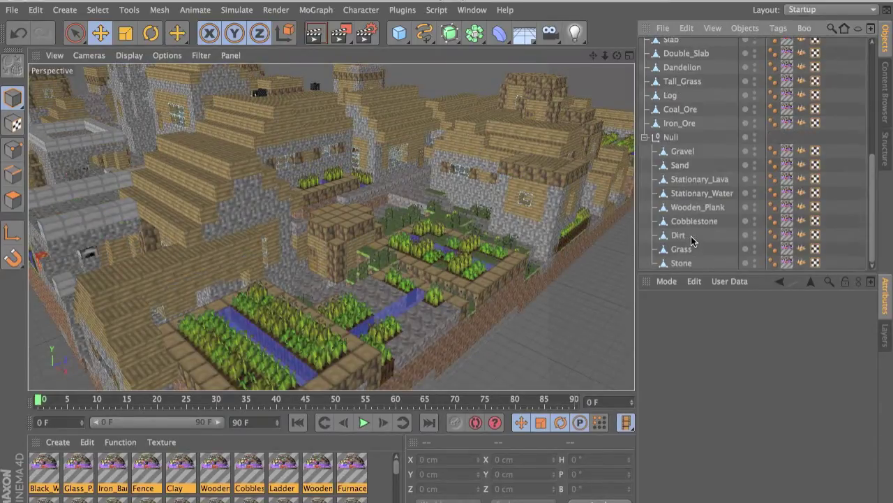
pyautogui.click(680, 151)
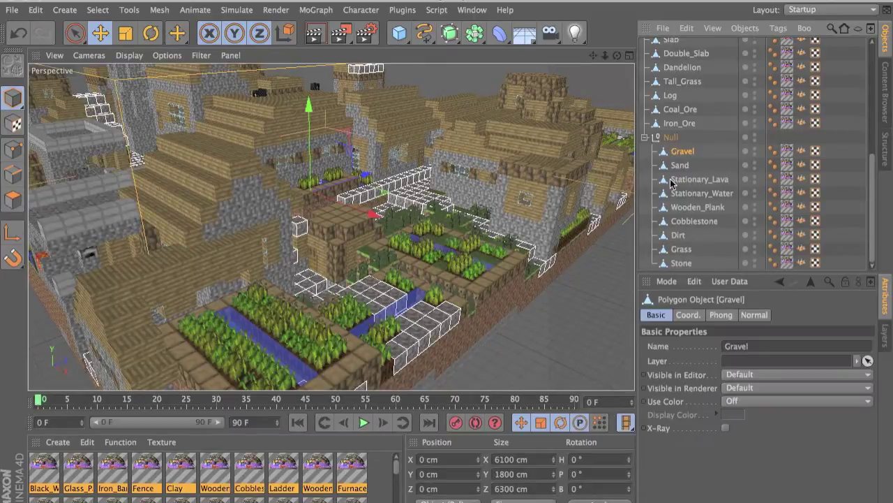
pyautogui.keyDown('shift'); pyautogui.click(677, 263); pyautogui.keyUp('shift')
pyautogui.moveTo(677, 201); pyautogui.dragTo(678, 131)
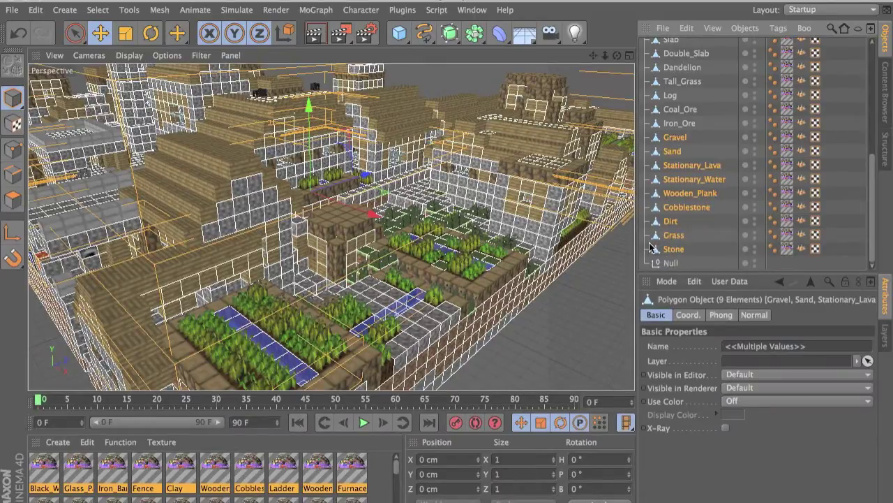
pyautogui.click(670, 263)
pyautogui.press('Delete')
# Add the Steve Rigged character from the Content Browser to the village scene
pyautogui.keyDown('alt'); pyautogui.moveTo(417, 212); pyautogui.dragTo(317, 191); pyautogui.keyUp('alt')
pyautogui.keyDown('alt'); pyautogui.moveTo(270, 219); pyautogui.dragTo(356, 240); pyautogui.keyUp('alt')
pyautogui.keyDown('alt'); pyautogui.moveTo(353, 243); pyautogui.dragTo(275, 246); pyautogui.keyUp('alt')
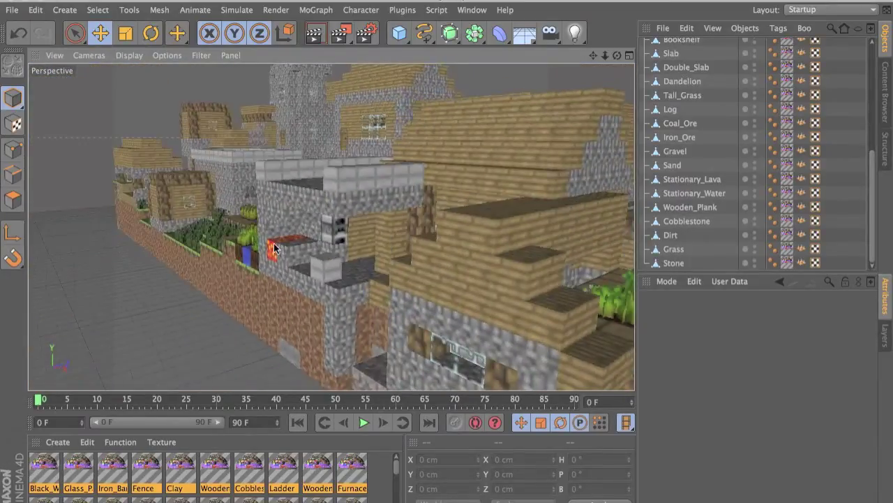
pyautogui.keyDown('alt'); pyautogui.moveTo(304, 243); pyautogui.dragTo(236, 222, button='right'); pyautogui.keyUp('alt')
pyautogui.keyDown('alt'); pyautogui.moveTo(237, 222); pyautogui.dragTo(576, 115); pyautogui.keyUp('alt')
pyautogui.click(883, 91)
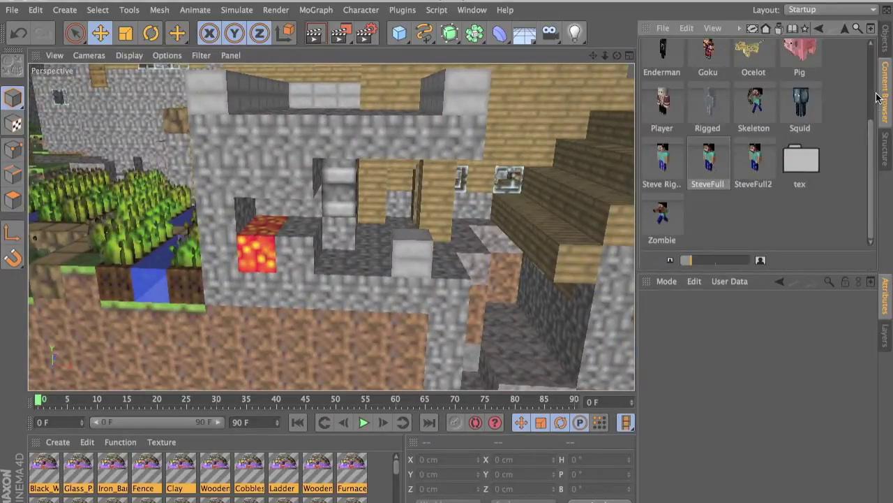
pyautogui.moveTo(674, 151); pyautogui.dragTo(261, 199)
# Move the Steve Rigged character to the path beside the stone house, at about X 2193, Y 495 and Z -282 cm
pyautogui.scroll(-5, 260, 200)
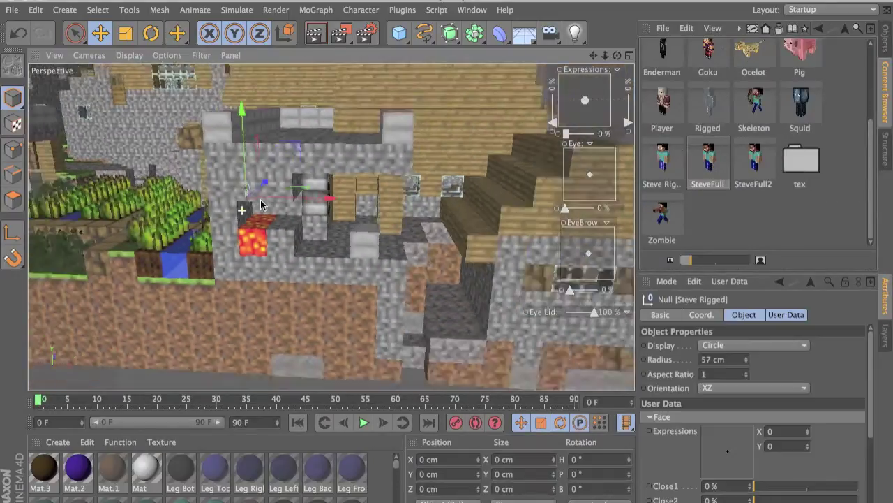
pyautogui.moveTo(306, 202); pyautogui.dragTo(577, 288)
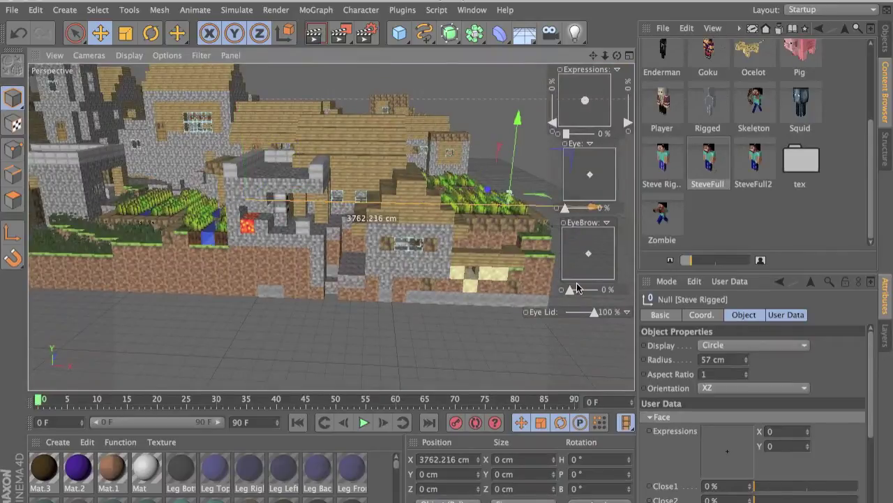
pyautogui.scroll(5, 542, 182)
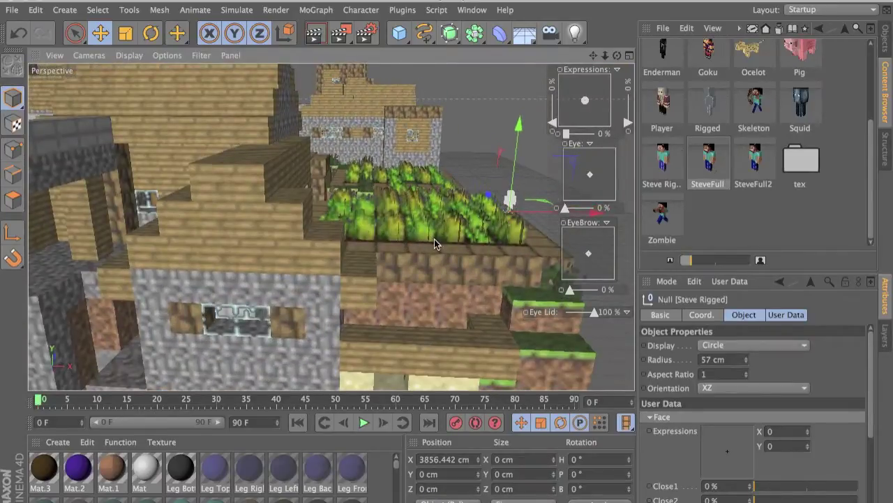
pyautogui.keyDown('alt'); pyautogui.moveTo(434, 239); pyautogui.dragTo(363, 305, button='middle'); pyautogui.keyUp('alt')
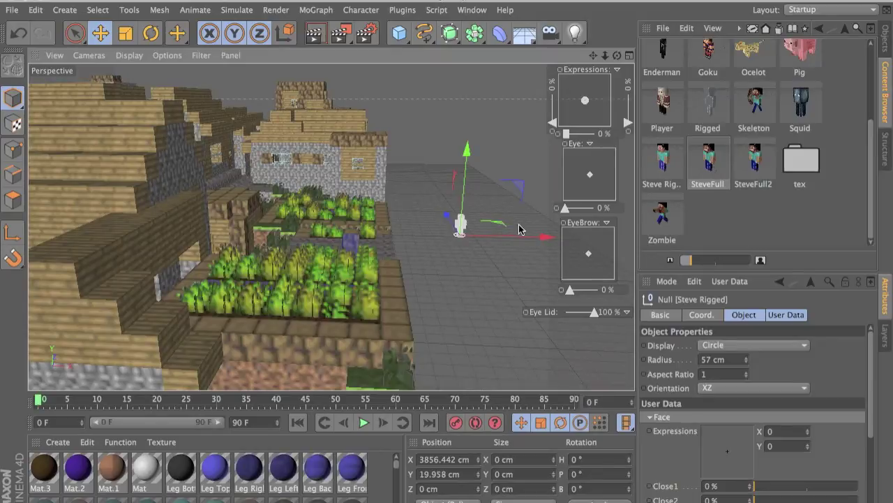
pyautogui.moveTo(519, 234); pyautogui.dragTo(349, 187)
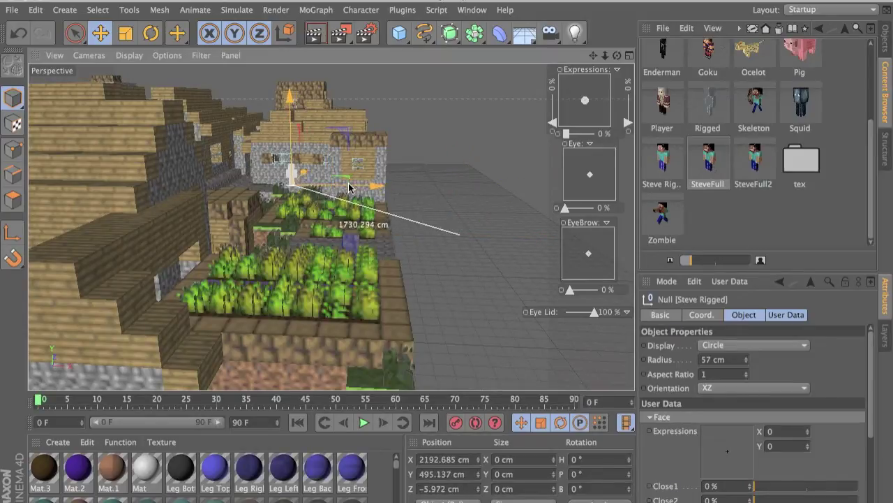
pyautogui.scroll(10, 293, 168)
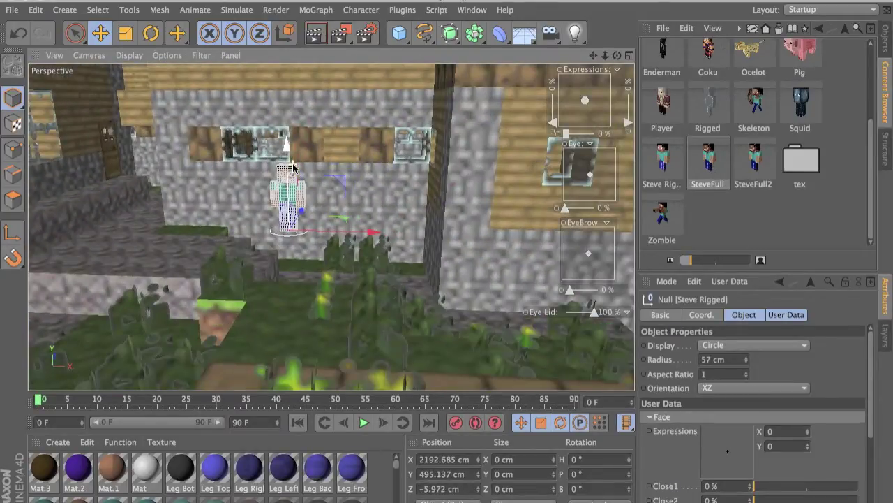
pyautogui.keyDown('alt'); pyautogui.moveTo(292, 168); pyautogui.dragTo(249, 239); pyautogui.keyUp('alt')
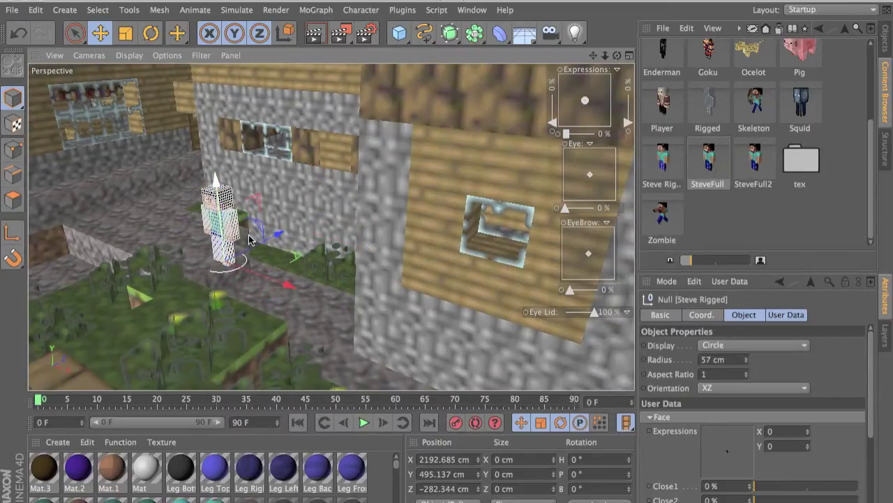
pyautogui.scroll(8, 249, 240)
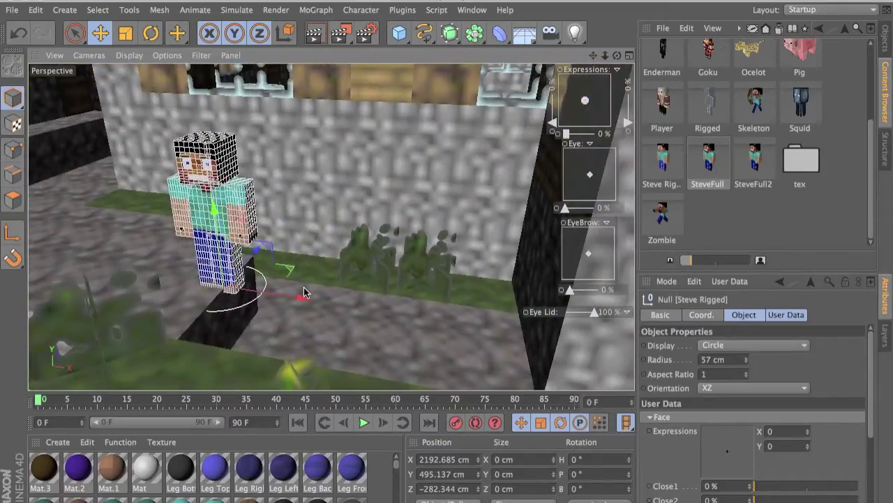